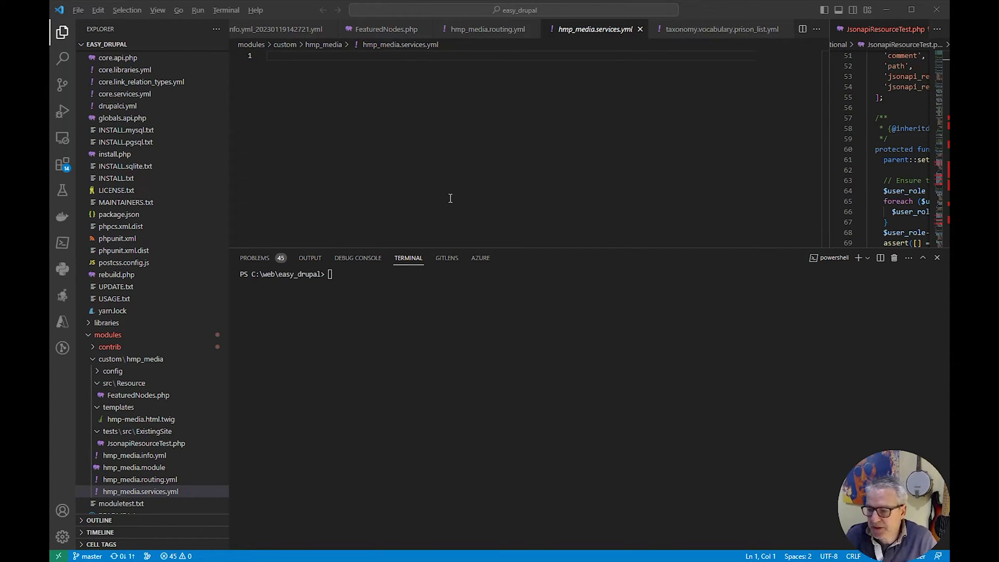
Open a bash shell in the easydrupal container with docker exec -it easydrupal /bin/bash
left_click(386, 276)
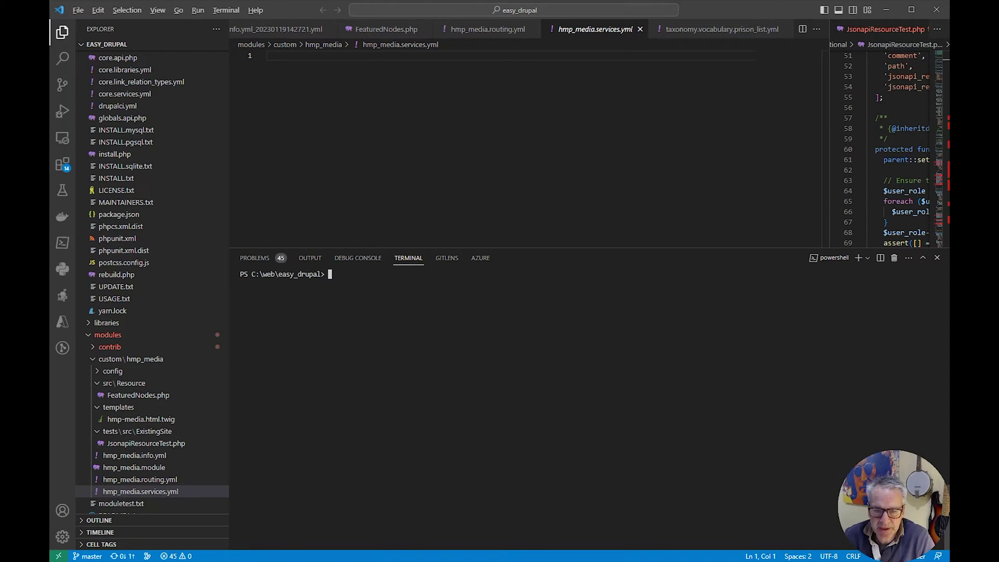
left_click(109, 347)
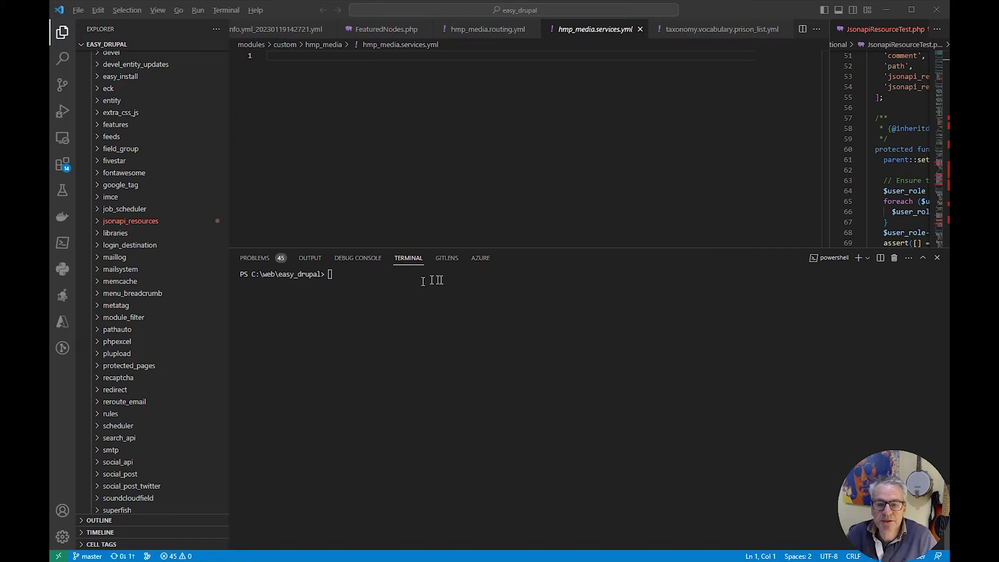
left_click(395, 280)
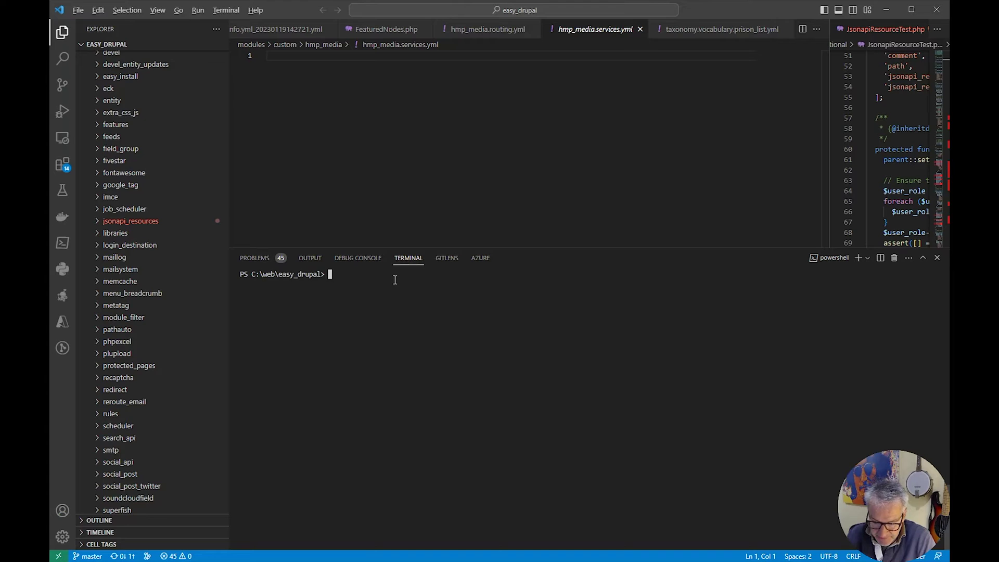
type("docker")
key("Right")
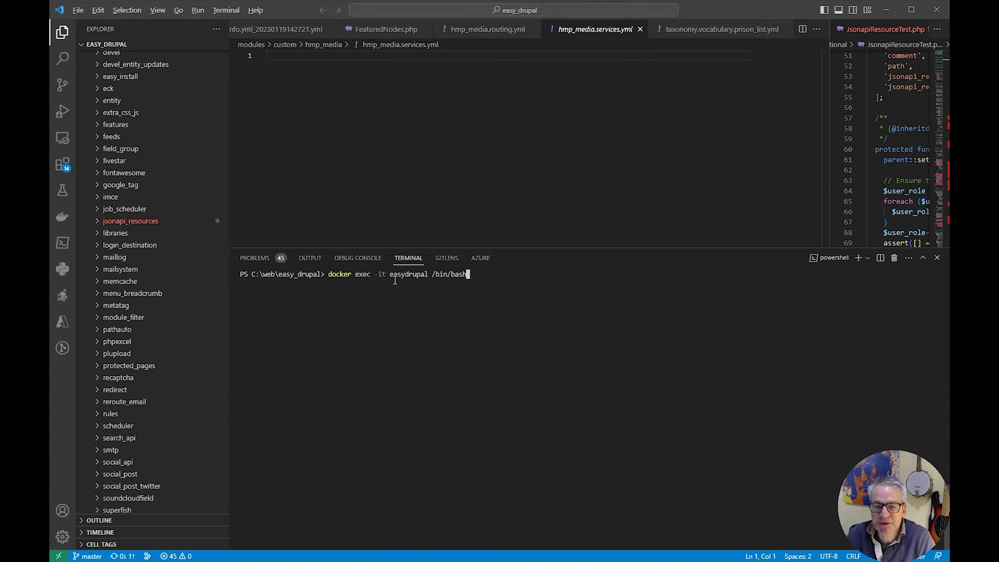
key("Return")
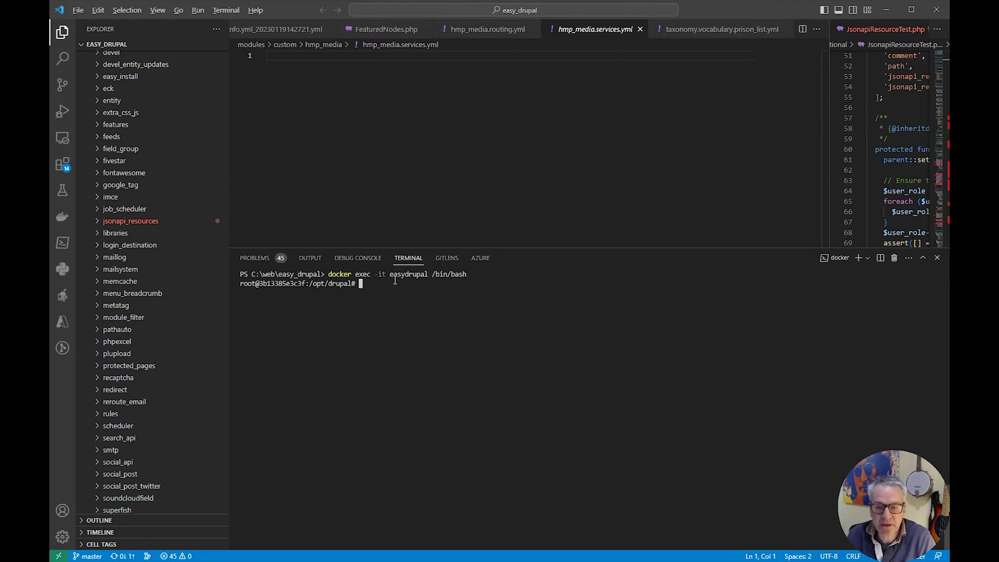
List all files in /opt/drupal with ls -al, correcting the mistyped first attempt
type("ls a-l")
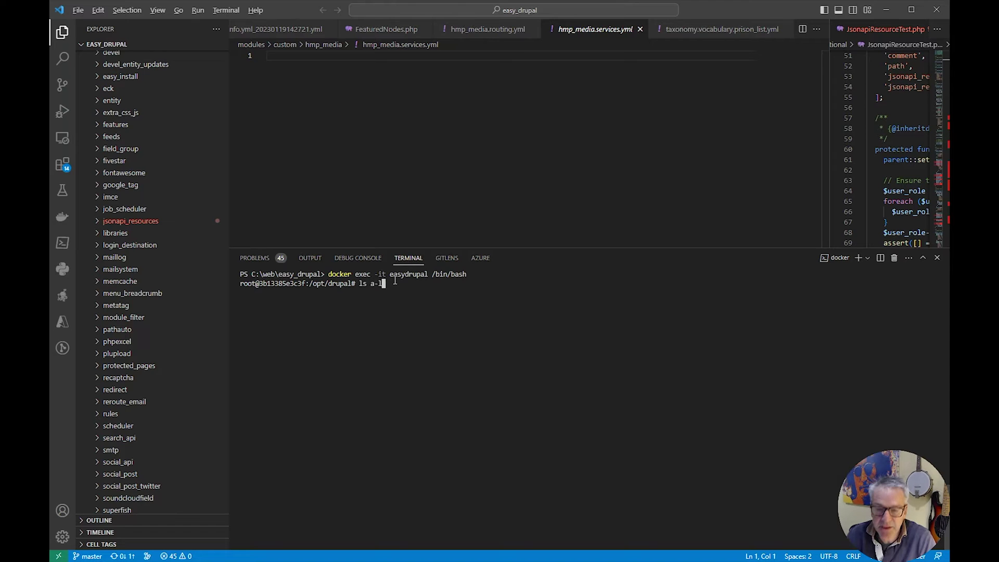
key("Return")
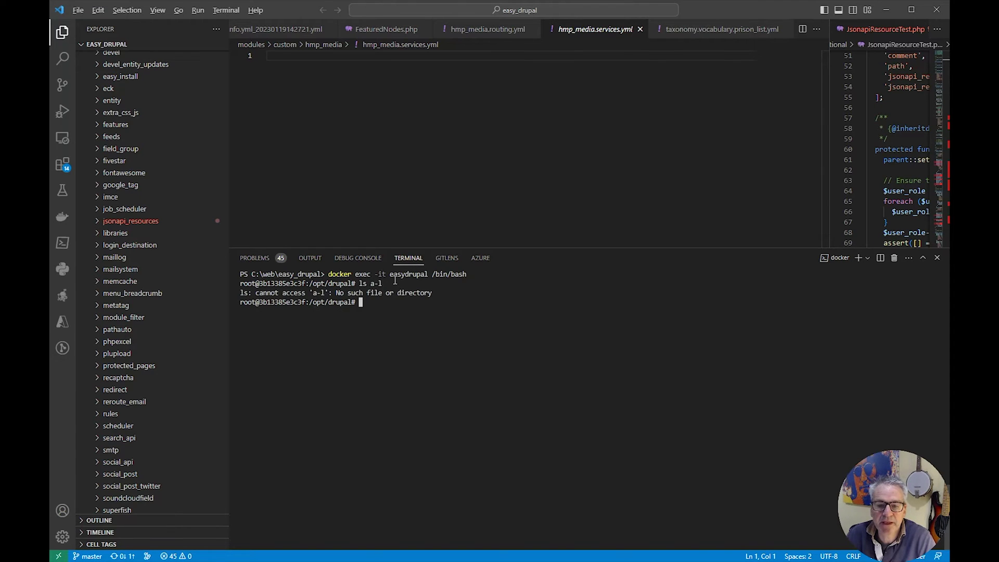
type("ls -al")
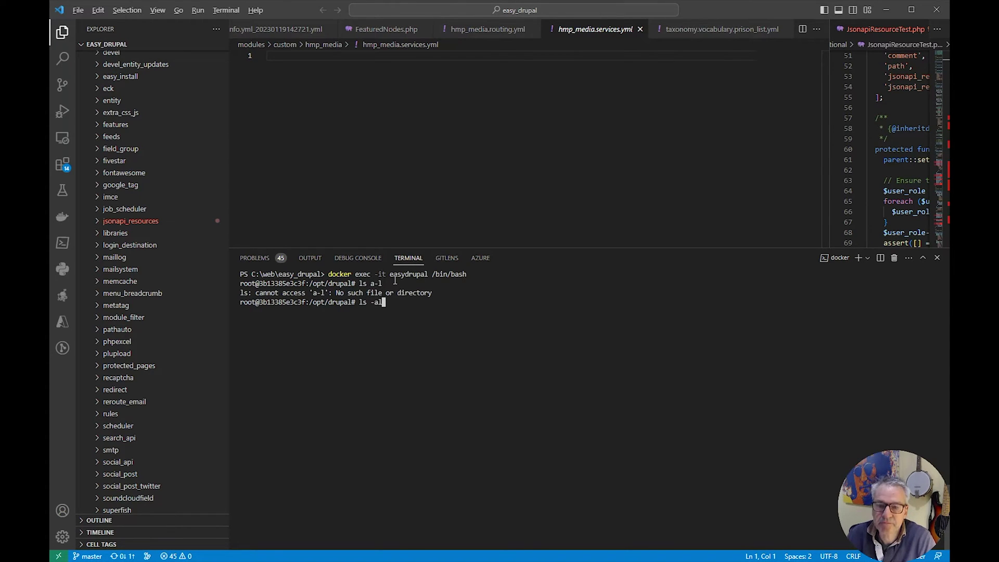
key("Return")
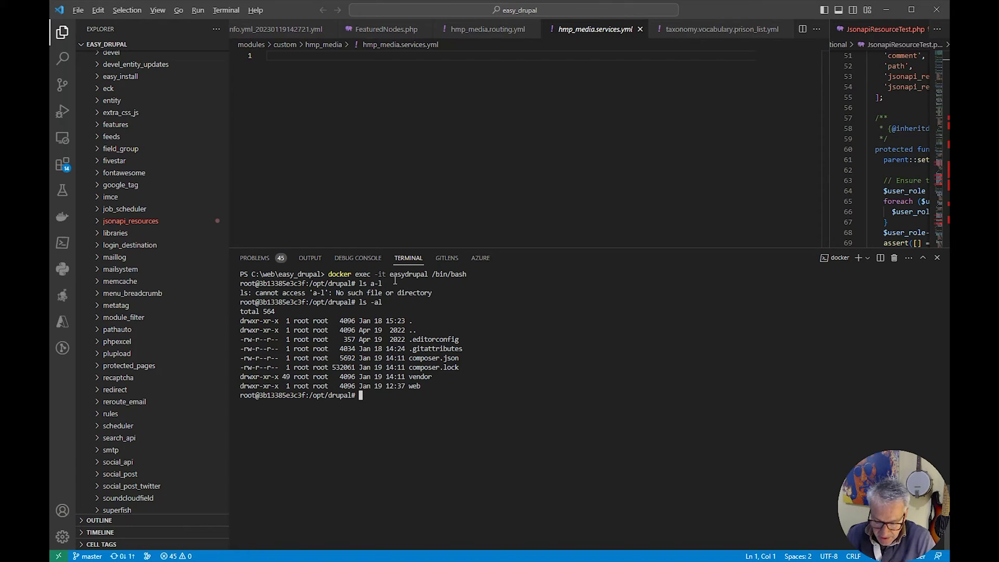
Run composer require drupal/google_tag to install google_tag 1.6.0 and check the output
type("composer re")
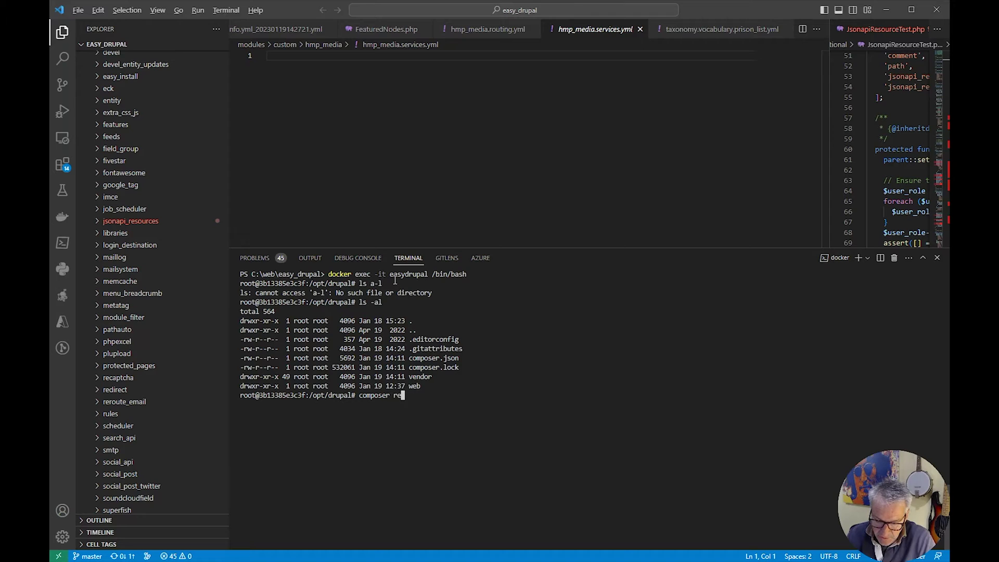
type("quire drupal/goo")
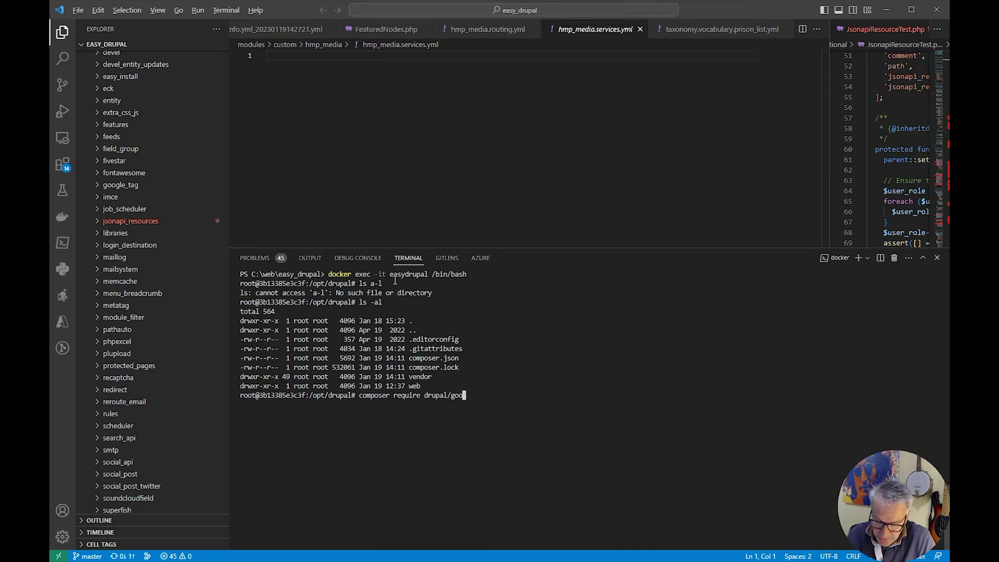
type("gle_tag")
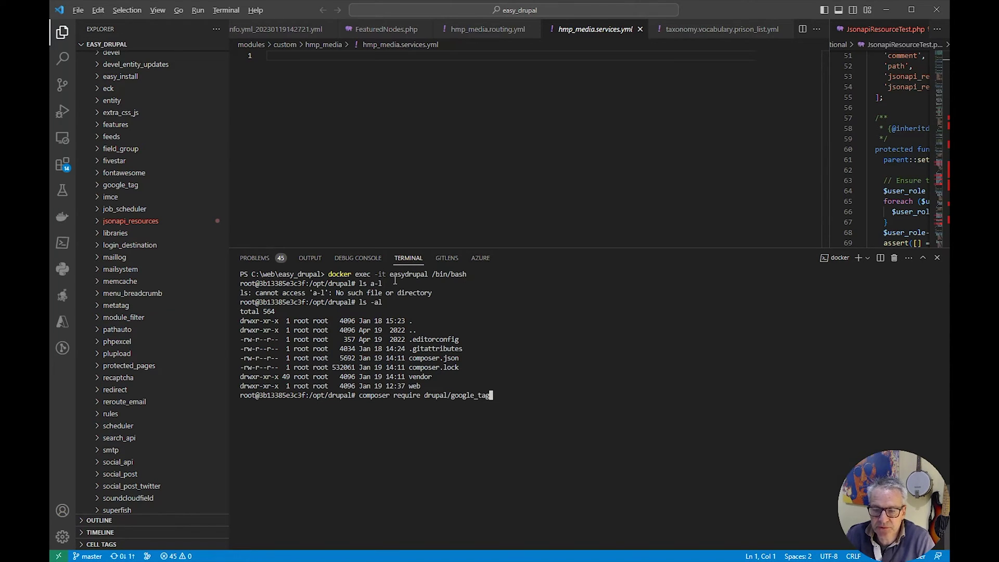
key("Return")
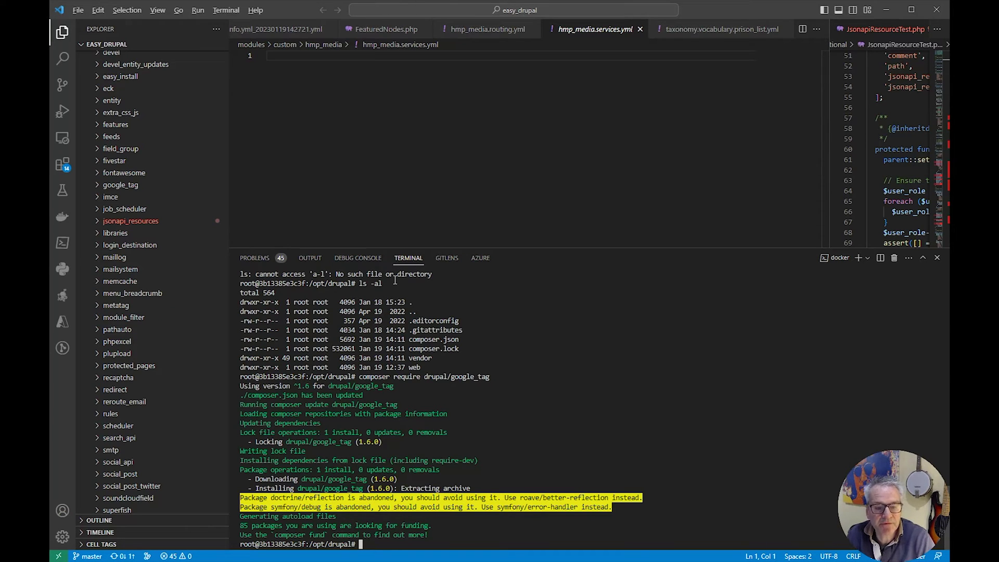
scroll(175, 263, "down", 5)
scroll(175, 263, "up", 5)
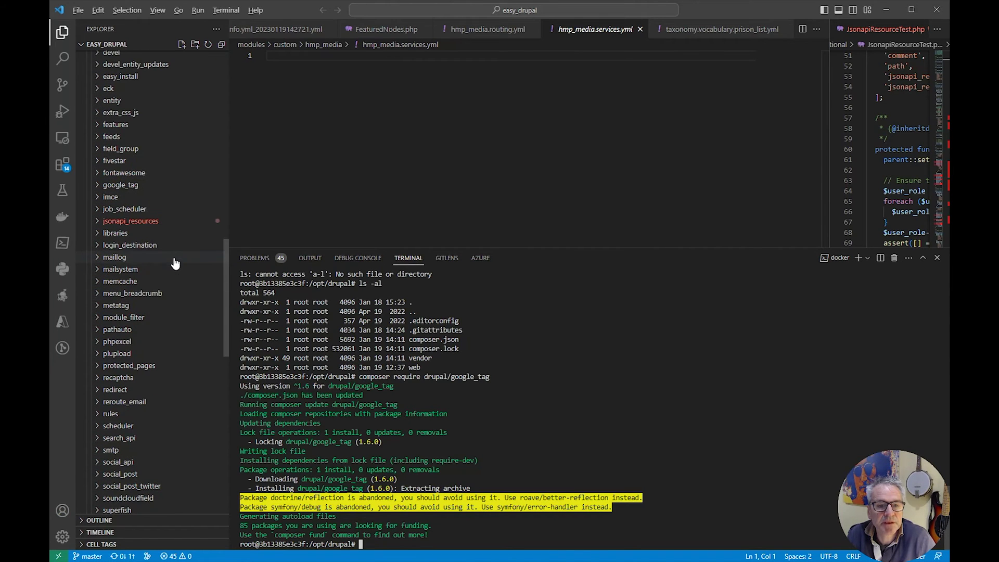
Enable the google_tag module with drush en google_tag, fixing the initial typo
left_click(96, 186)
left_click(95, 186)
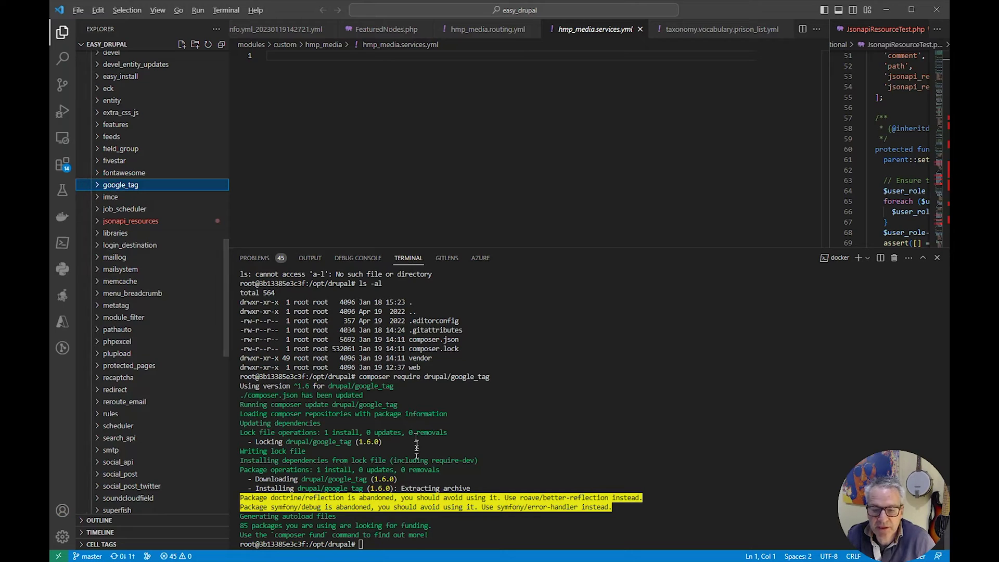
left_click(411, 516)
type("dr")
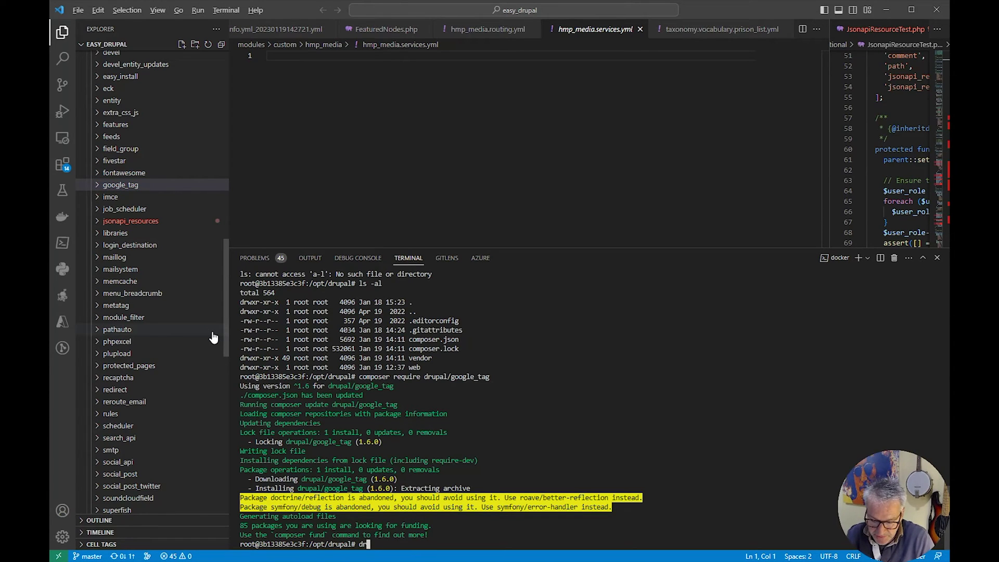
type("uah en google_tag")
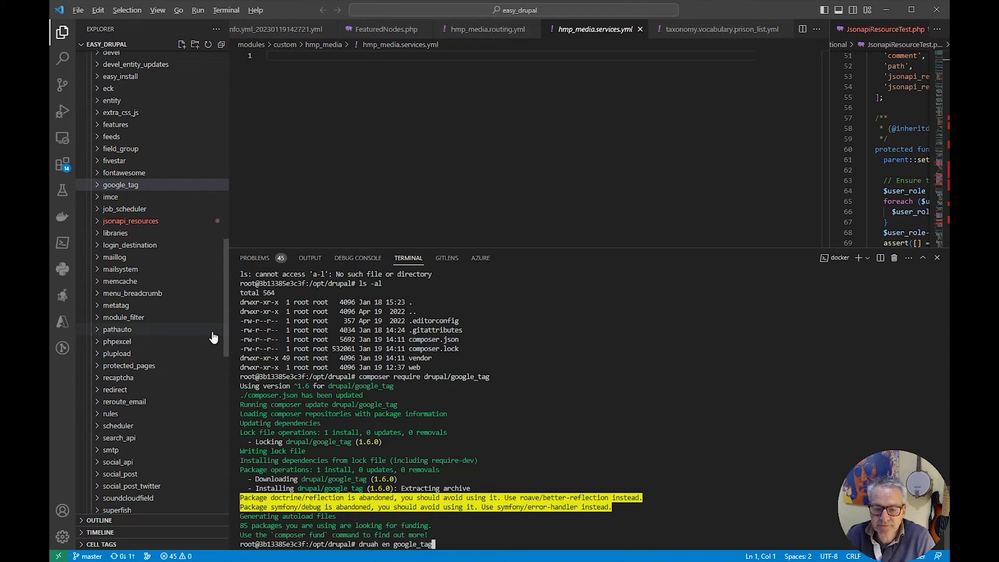
key("Return")
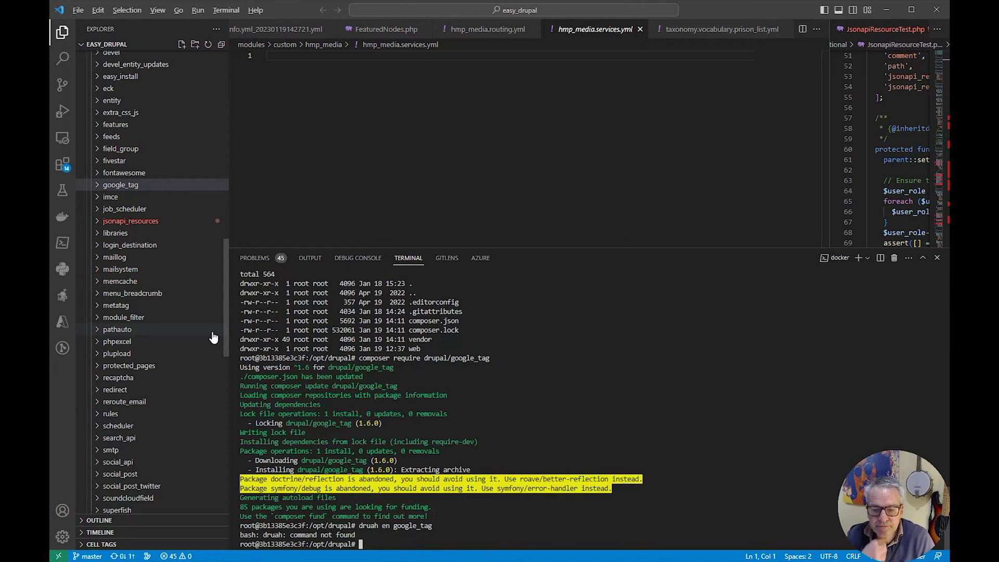
type("dru")
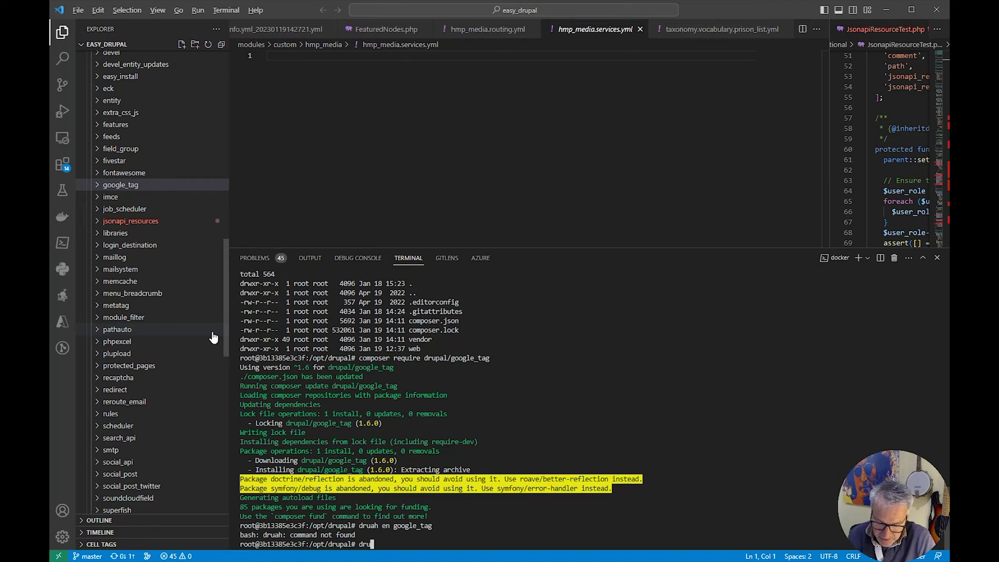
type("sh en ")
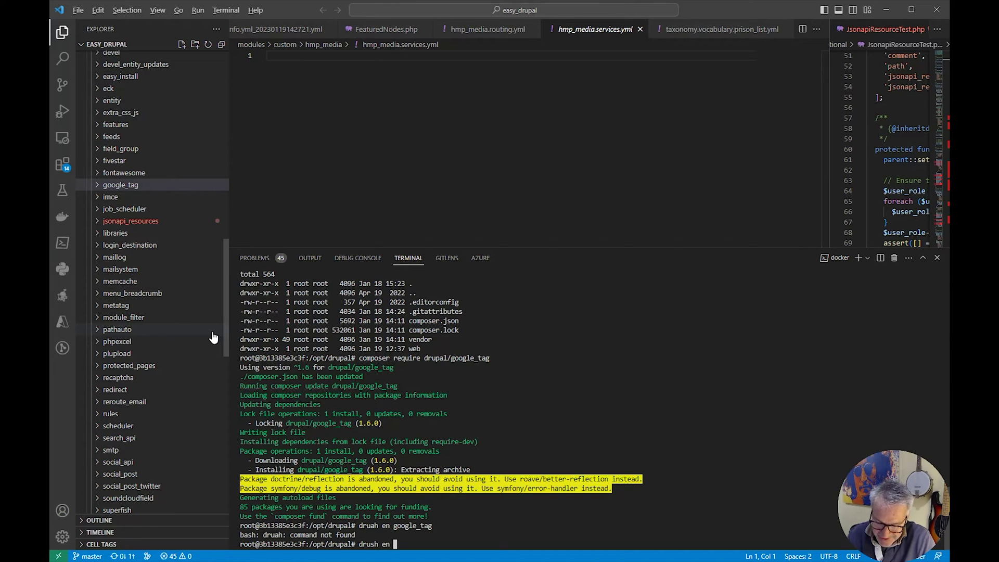
type("google_tag")
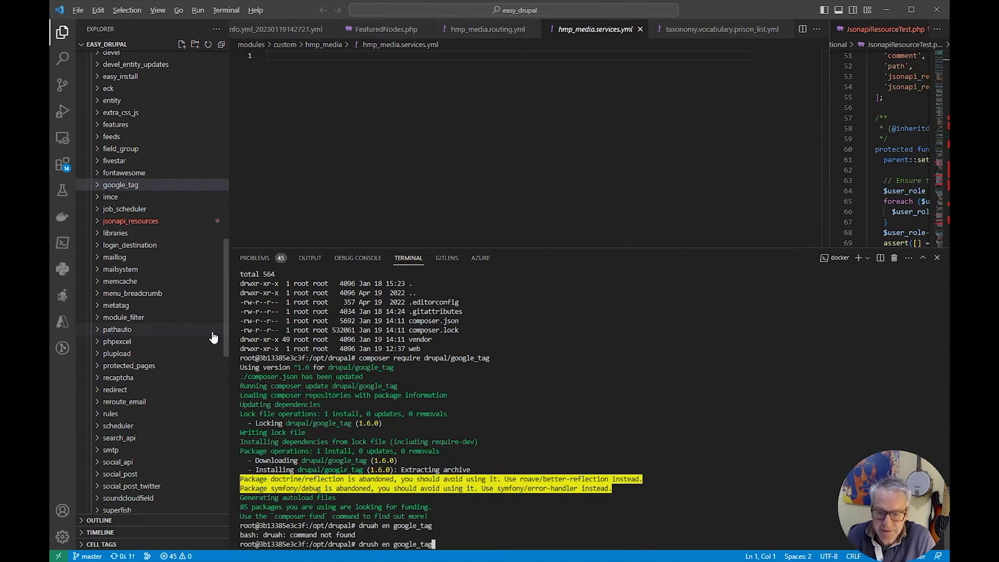
key("Return")
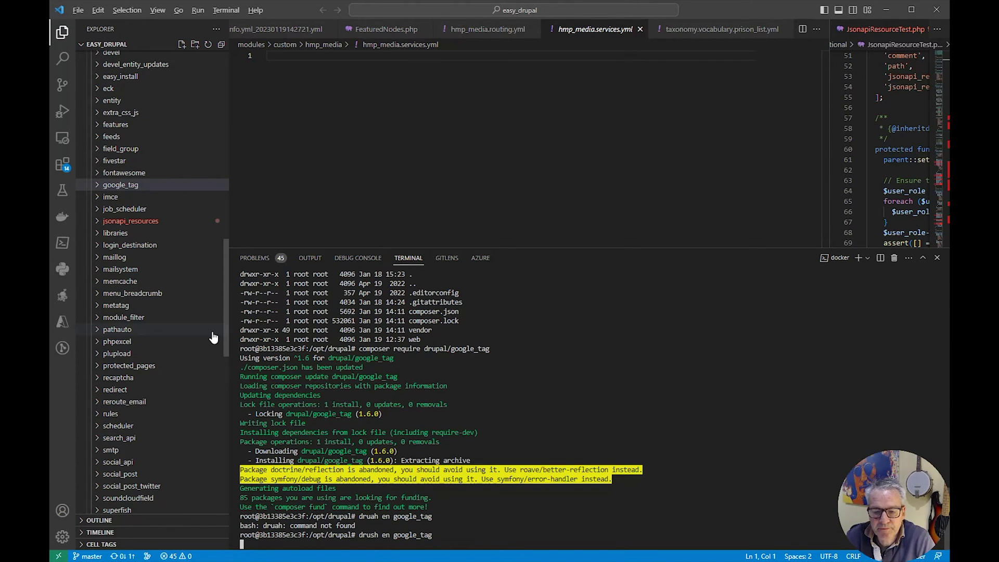
Rebuild the Drupal caches with drush cr
type("drsuh cr")
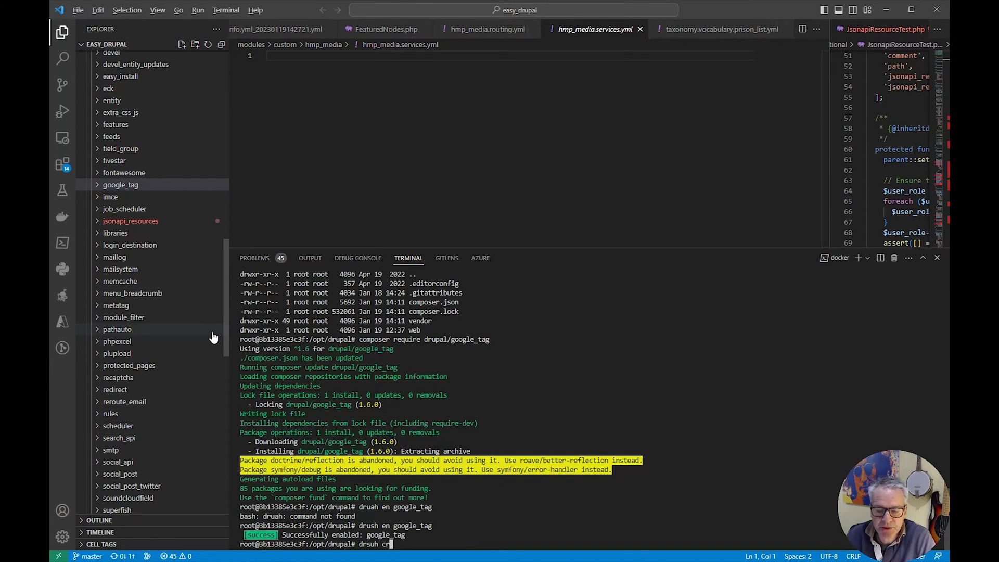
key("Return")
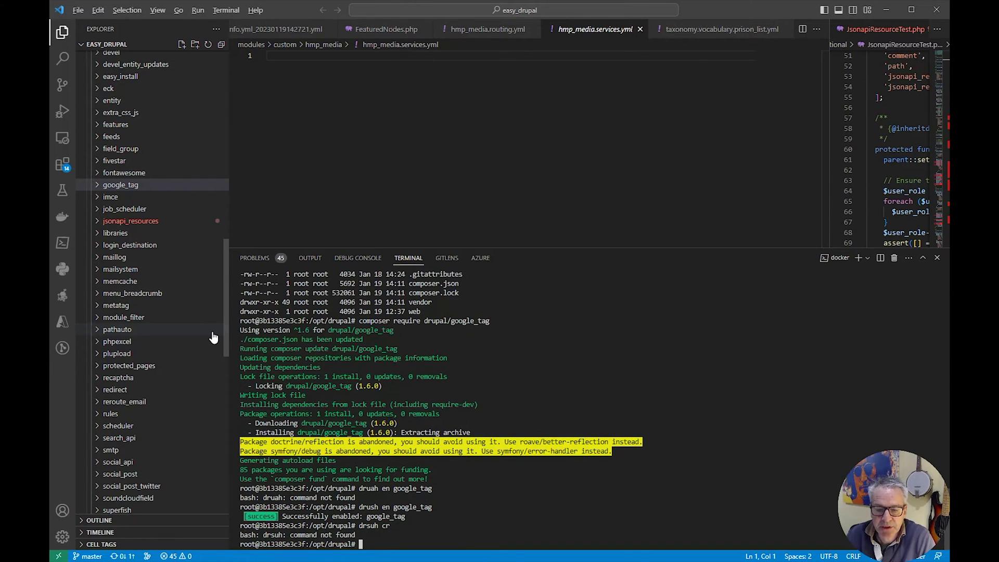
type("drush ")
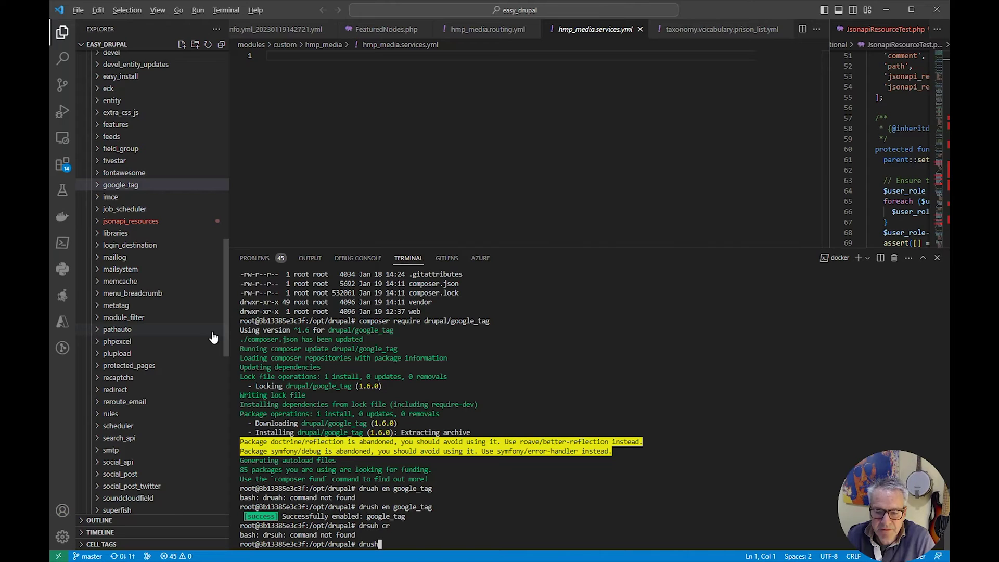
type("cr")
key("Return")
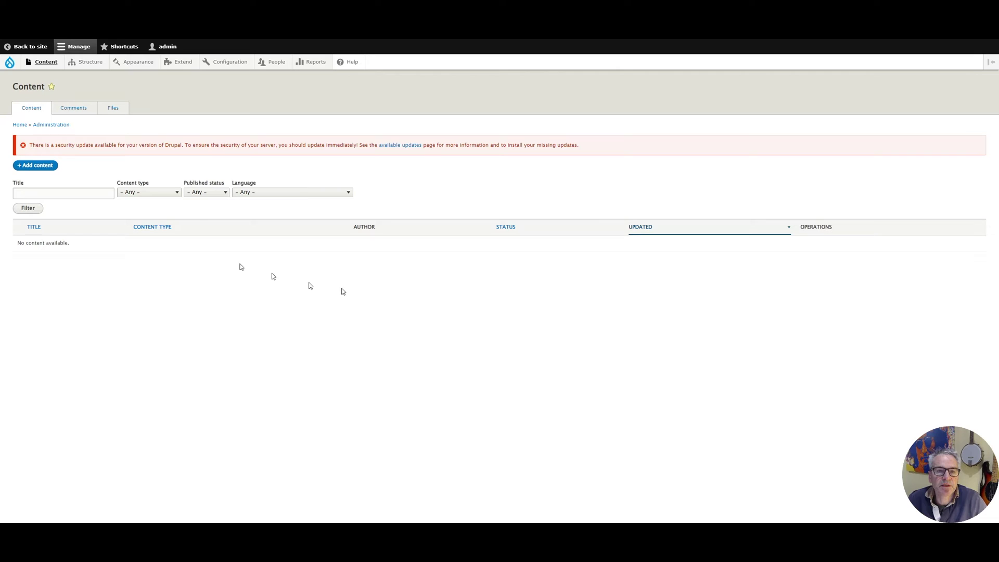
Filter the Extend module list by 'google' to confirm Google Tag Manager is enabled
mouse_move(227, 63)
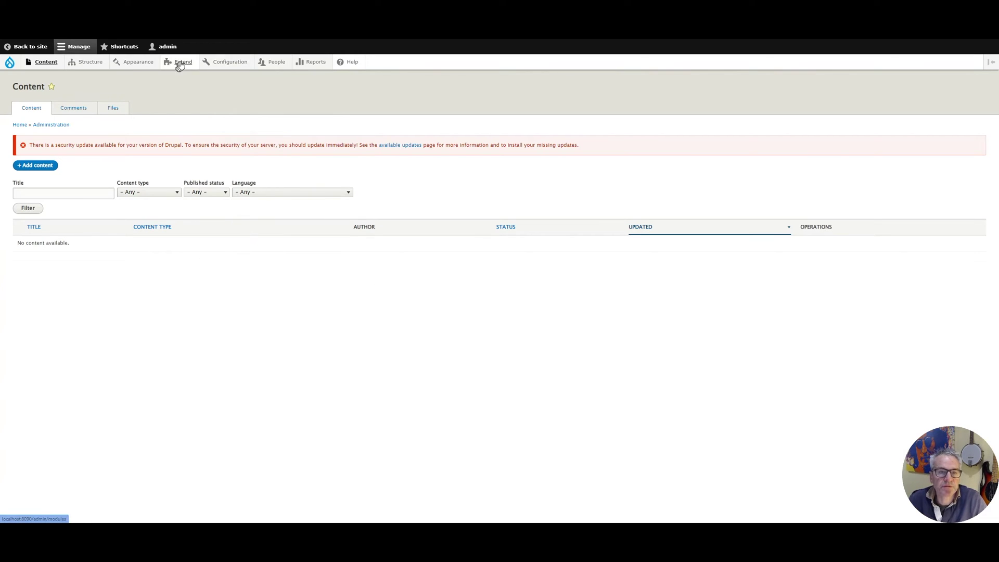
mouse_move(181, 63)
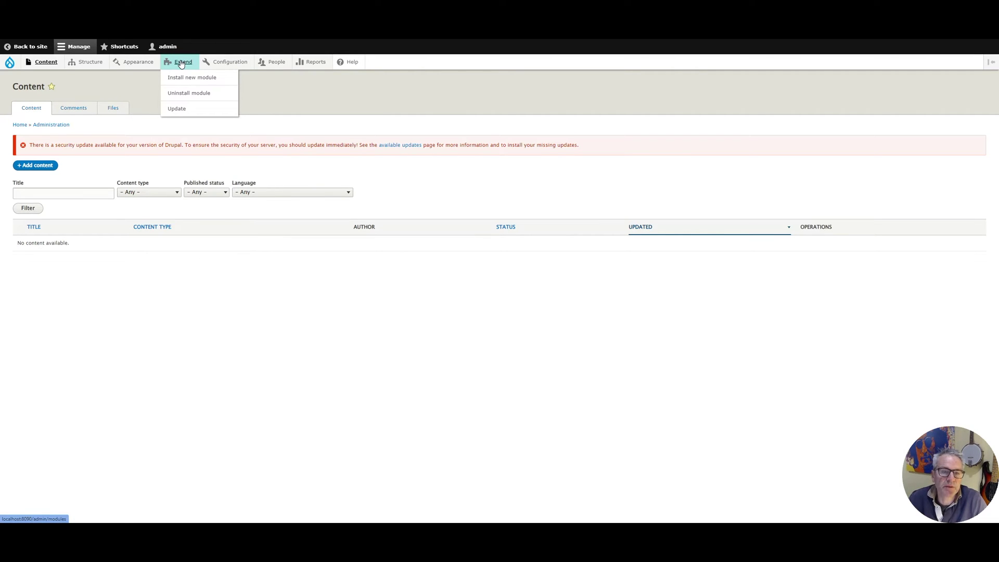
left_click(181, 63)
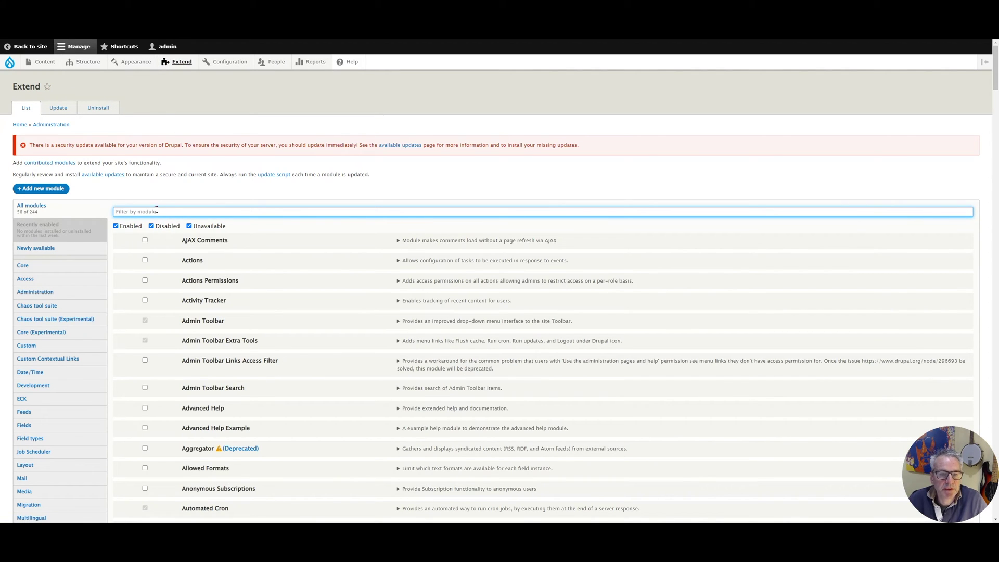
left_click(156, 211)
type("google")
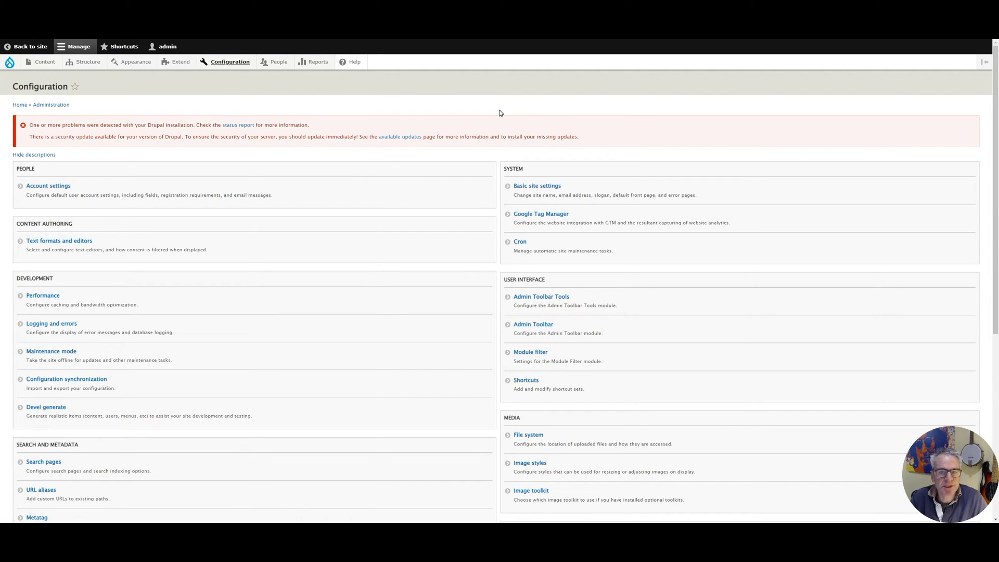
Open the Google Tag Manager containers page from the Configuration page
left_click(550, 216)
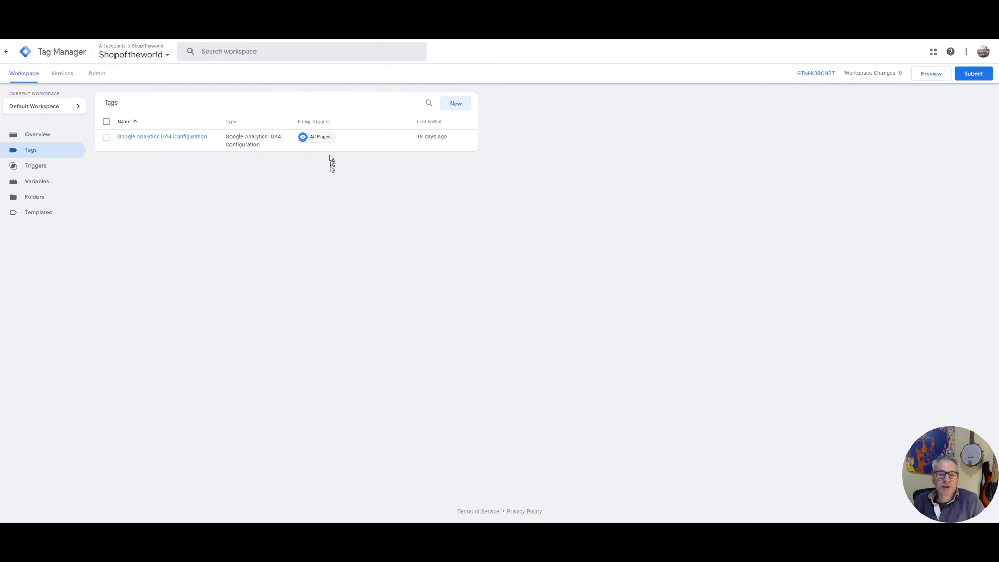
Check the GA4 Configuration tag's All Pages trigger, note the container ID, then return to Drupal
left_click(176, 137)
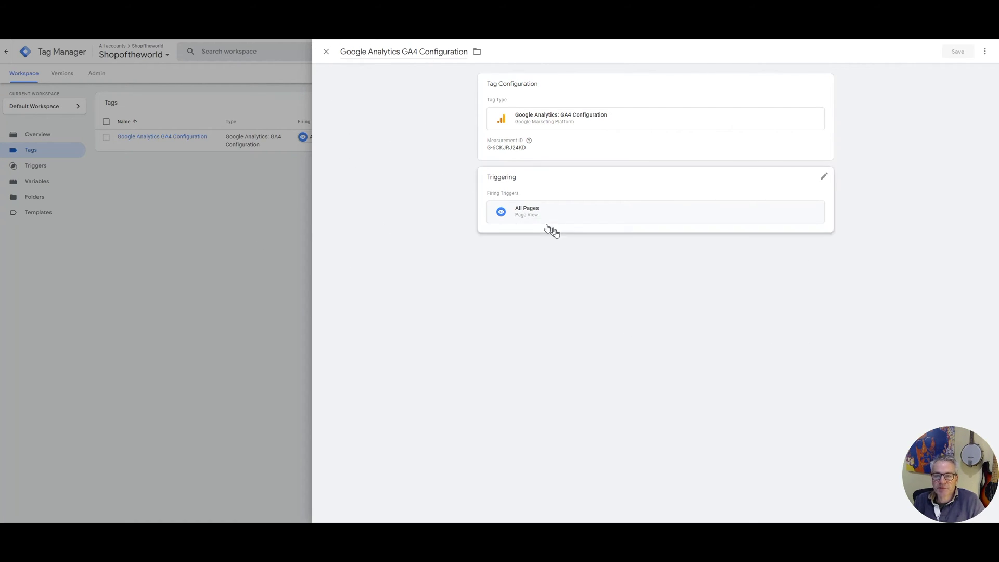
left_click(327, 53)
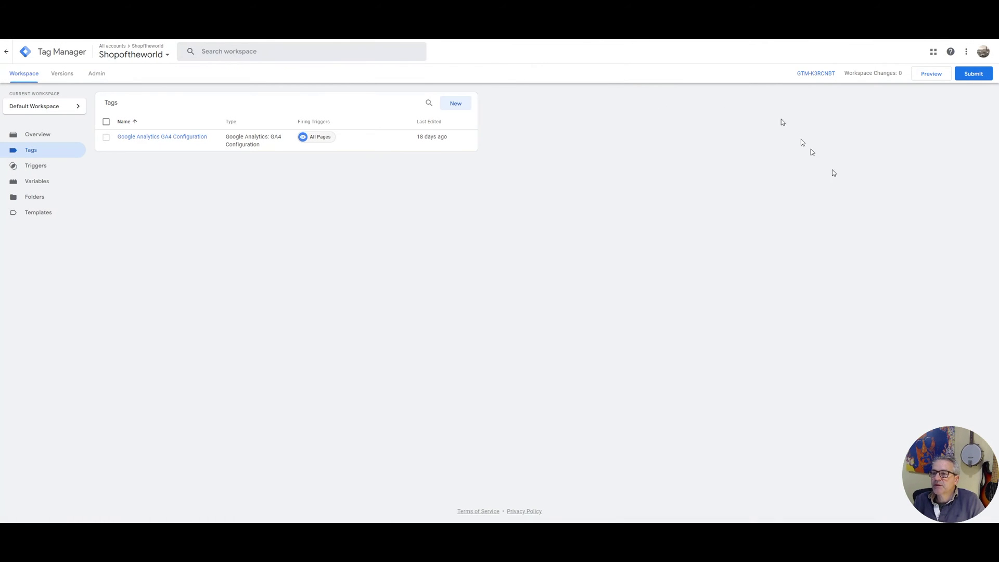
left_click_drag(791, 74, 838, 83)
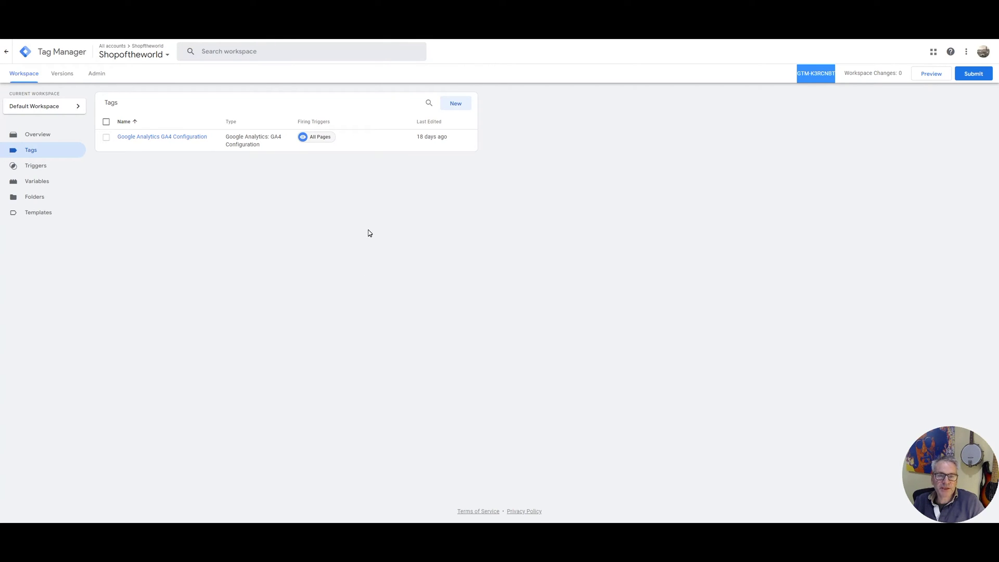
left_click(509, 224)
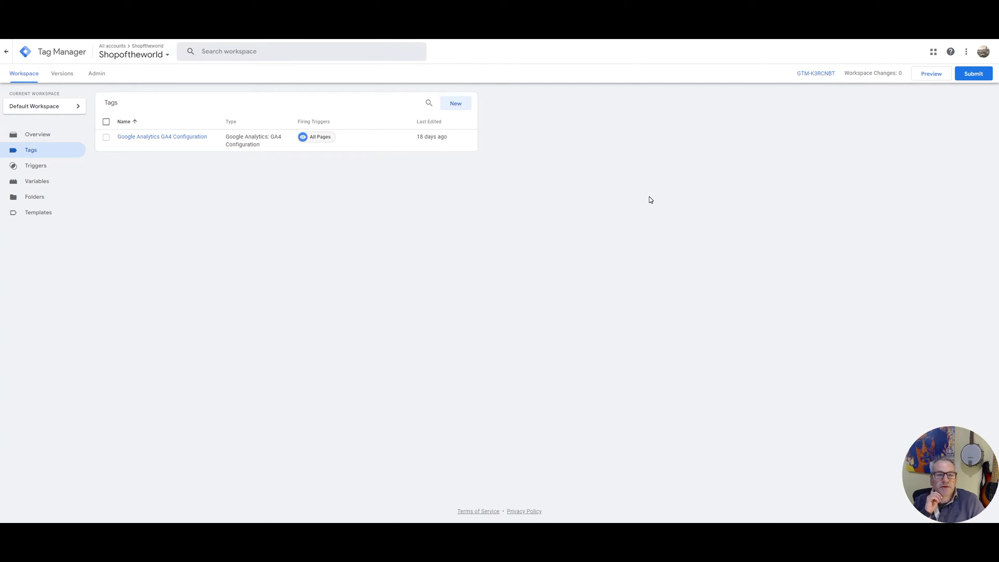
key("ctrl+Tab")
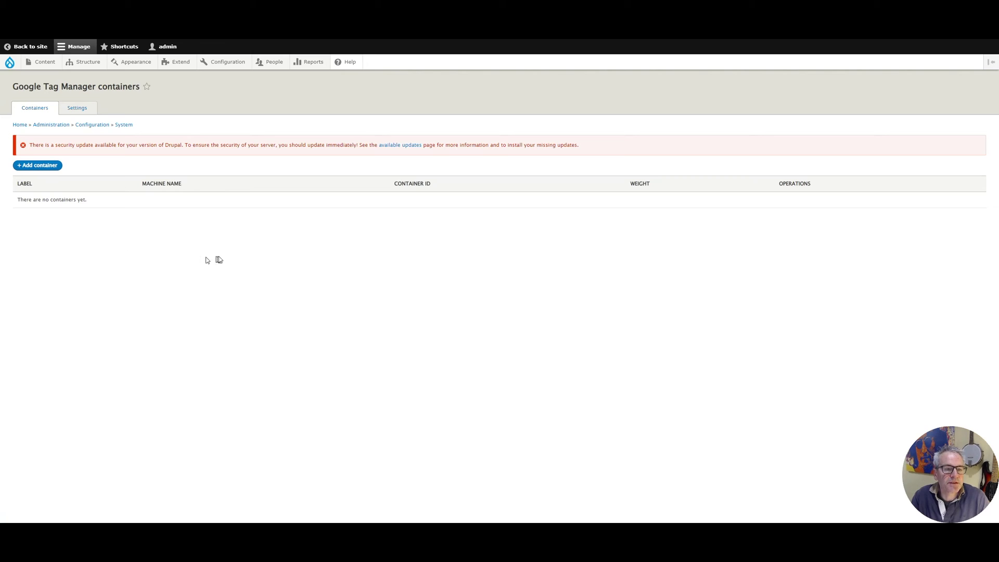
Add a new container and fill its Container ID with the site's GTM ID
left_click(48, 171)
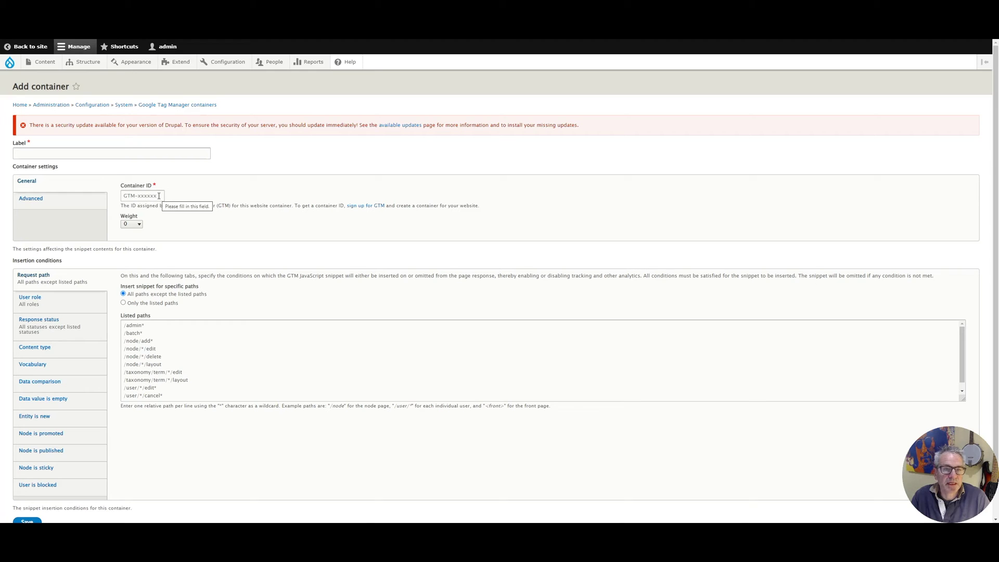
key("ctrl+Tab")
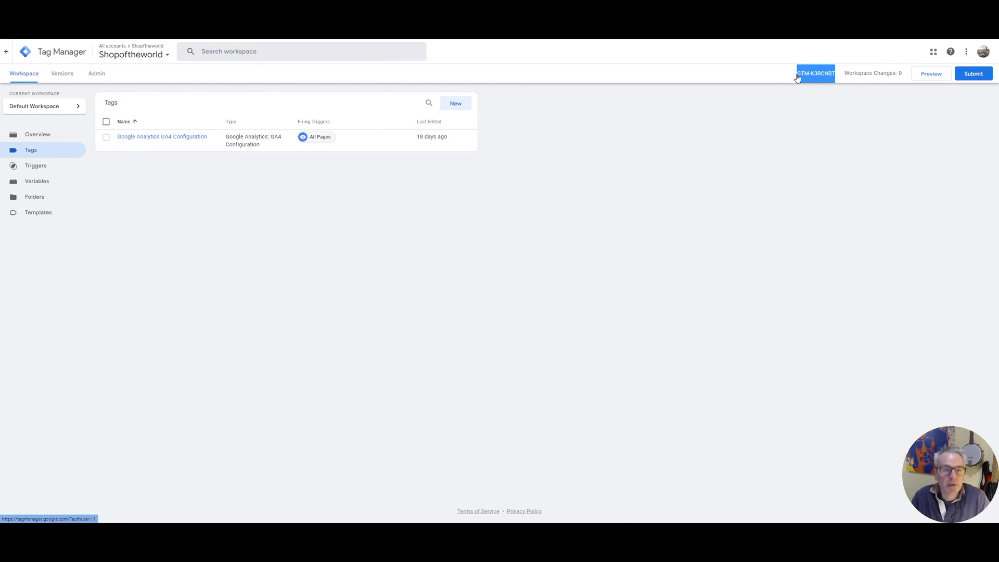
key("ctrl+shift+Tab")
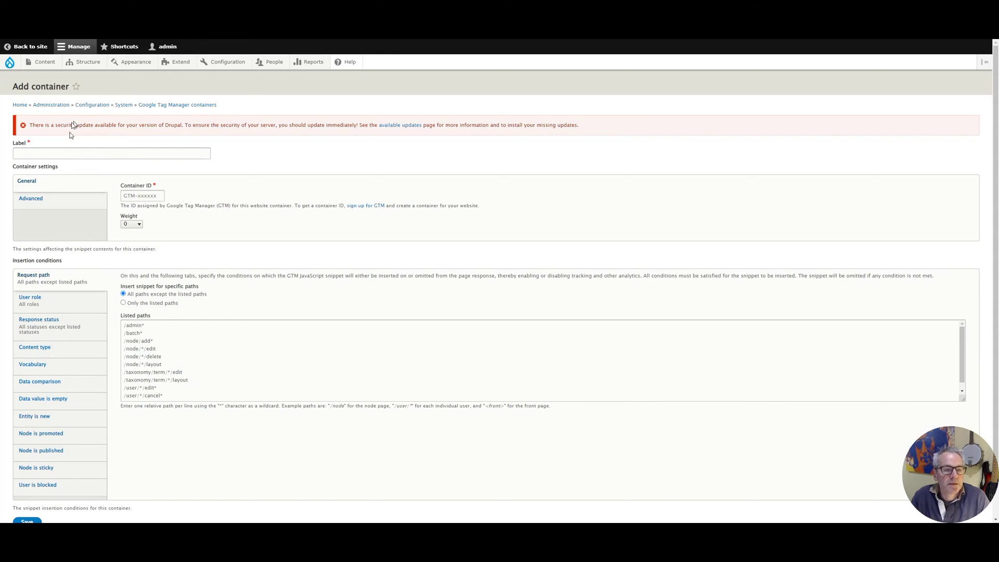
left_click(158, 195)
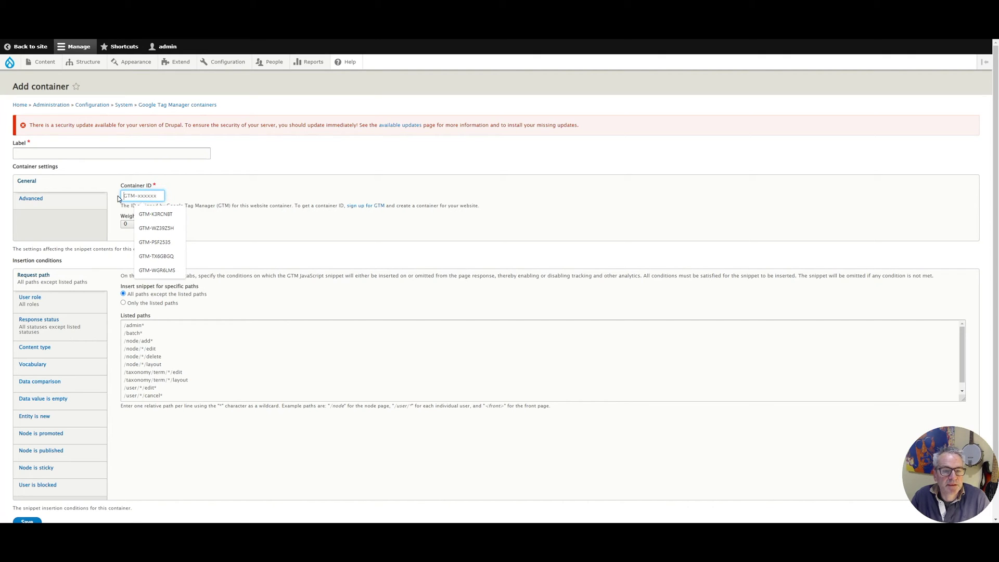
left_click(157, 214)
left_click(203, 199)
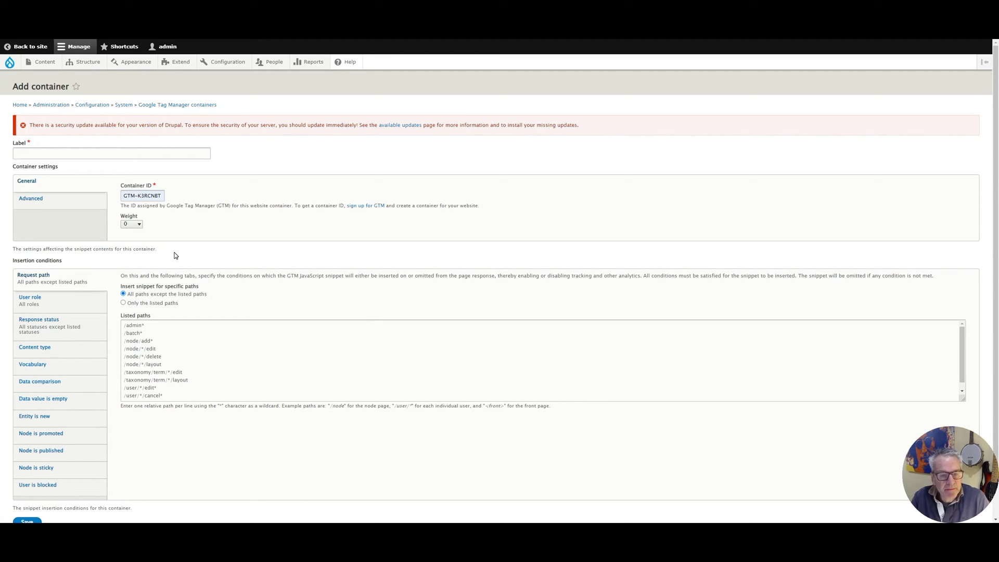
Select all the excluded entries in the Listed paths box
scroll(177, 229, "down", 2)
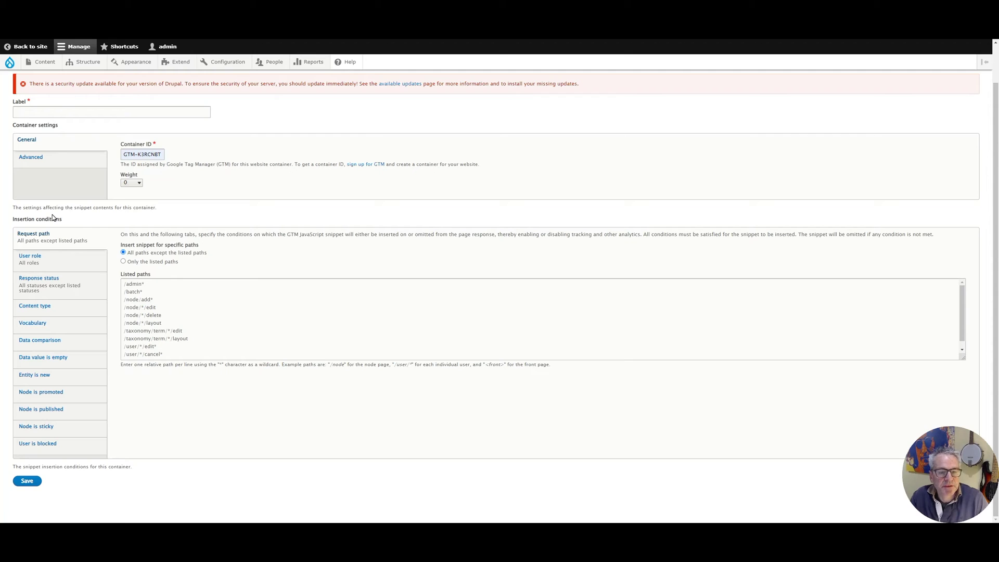
left_click(165, 283)
key("ctrl+a")
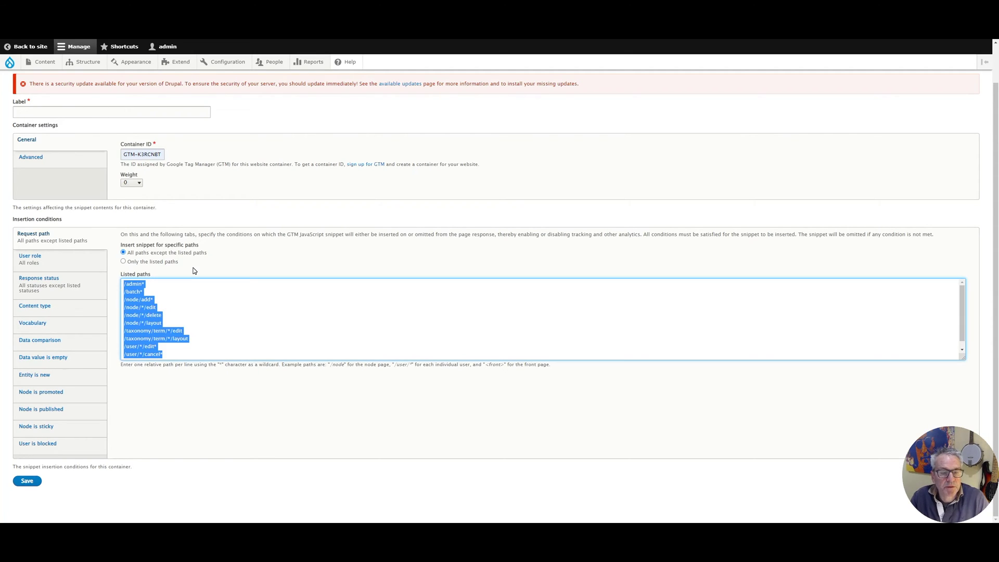
left_click(189, 350)
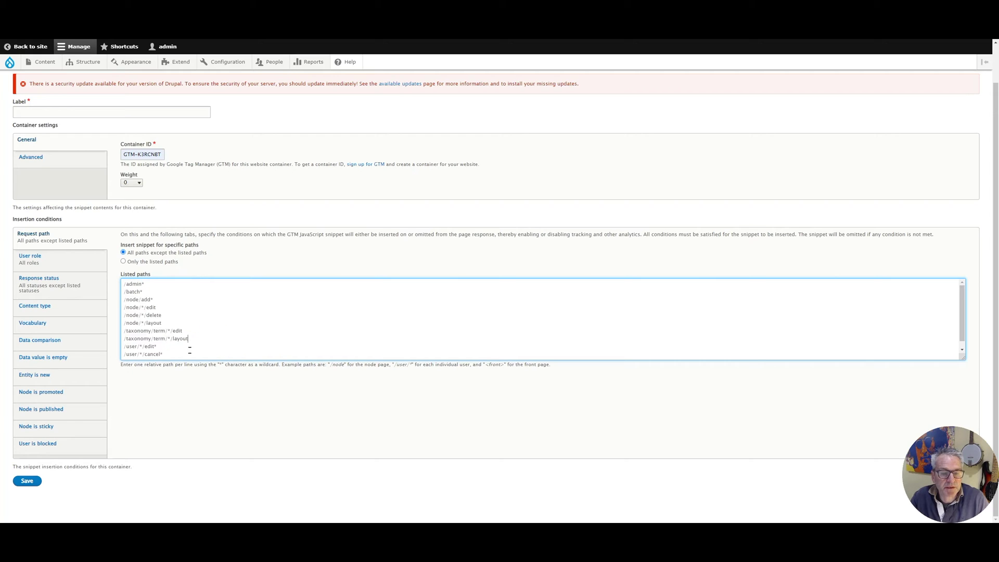
left_click_drag(178, 350, 115, 275)
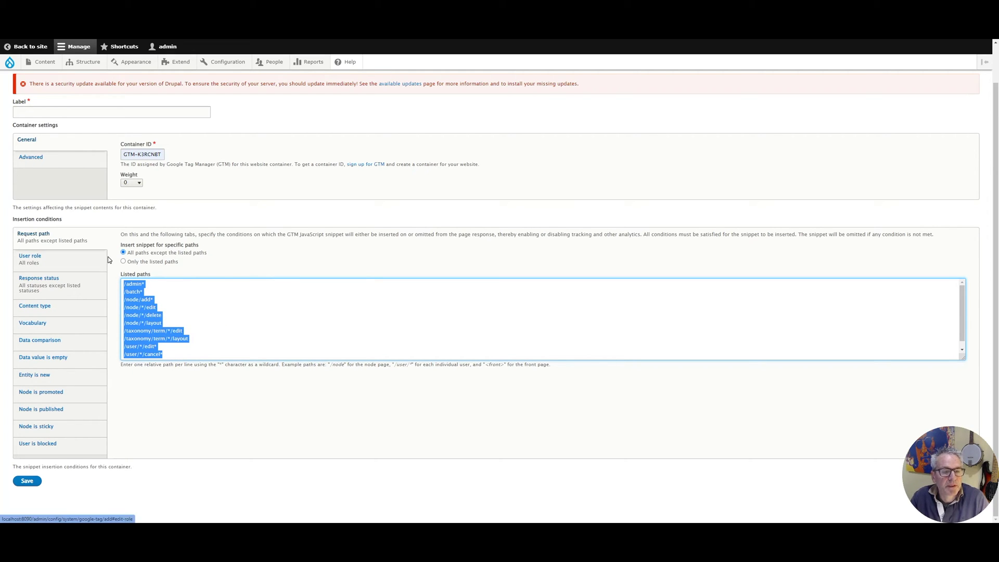
Exclude administrators under Role conditions, then review the Response status and Content type conditions
left_click(44, 261)
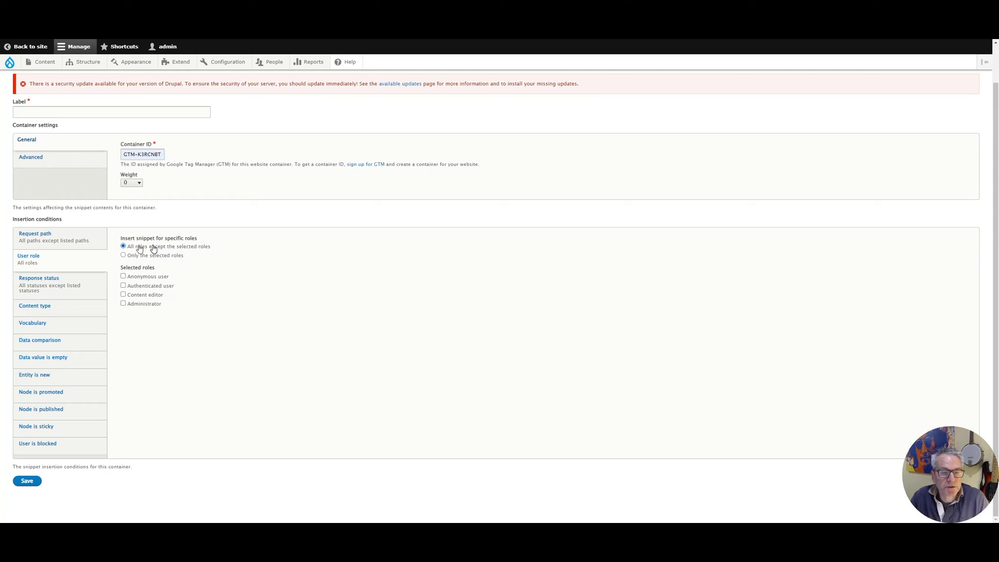
left_click(123, 303)
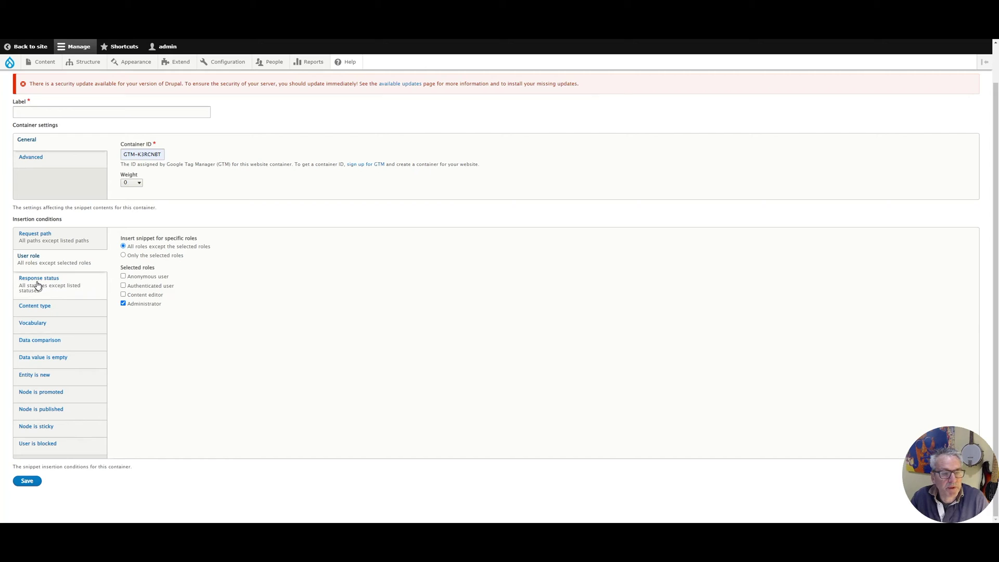
left_click(70, 290)
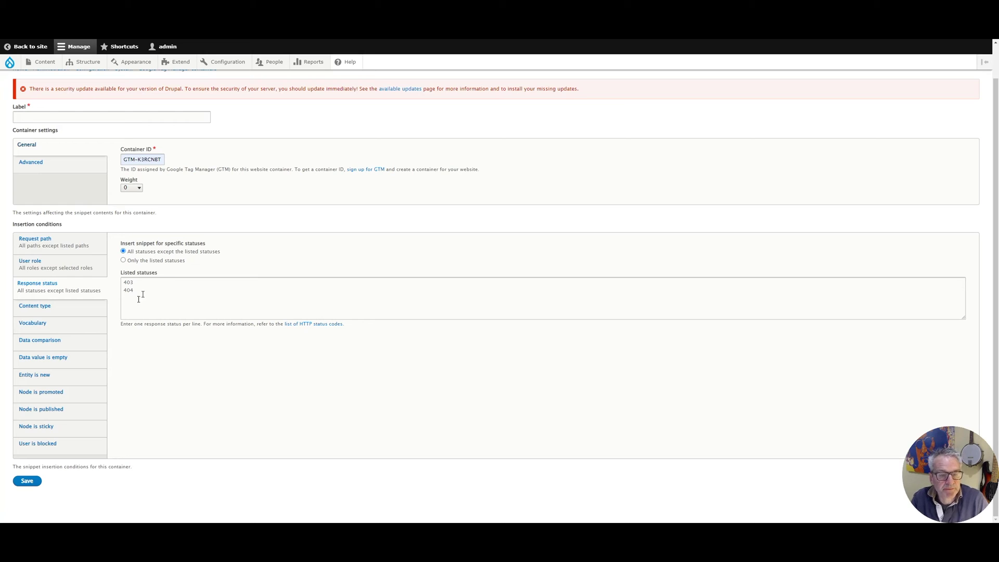
left_click(42, 307)
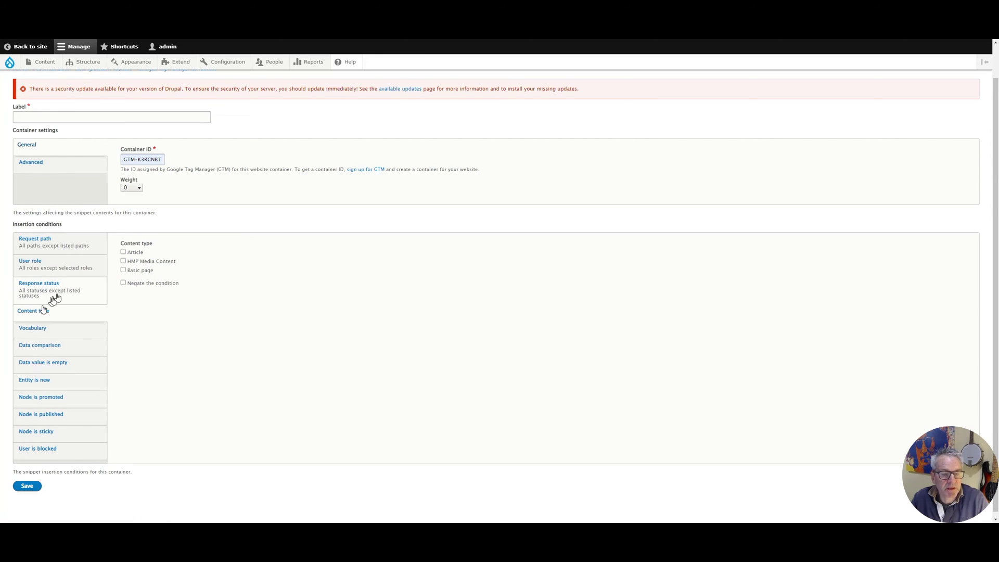
scroll(45, 345, "down", 1)
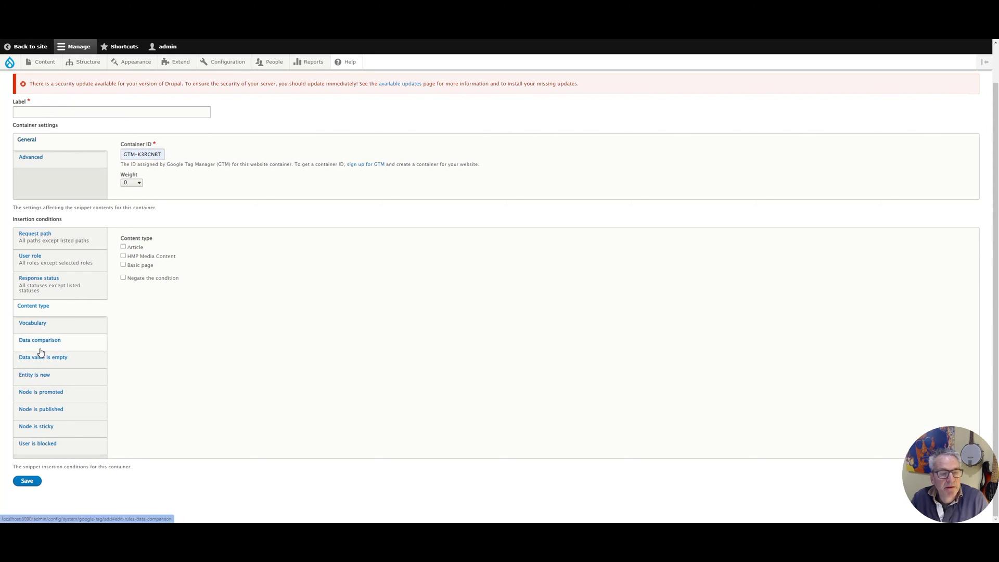
scroll(104, 349, "up", 2)
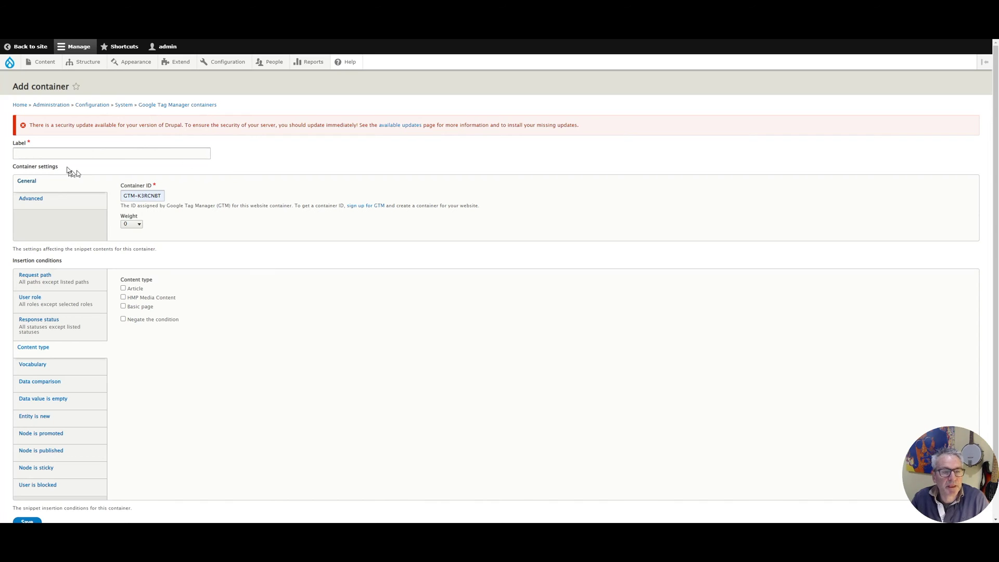
Label the container 'Standard content', check its Advanced settings, and save it
left_click(57, 152)
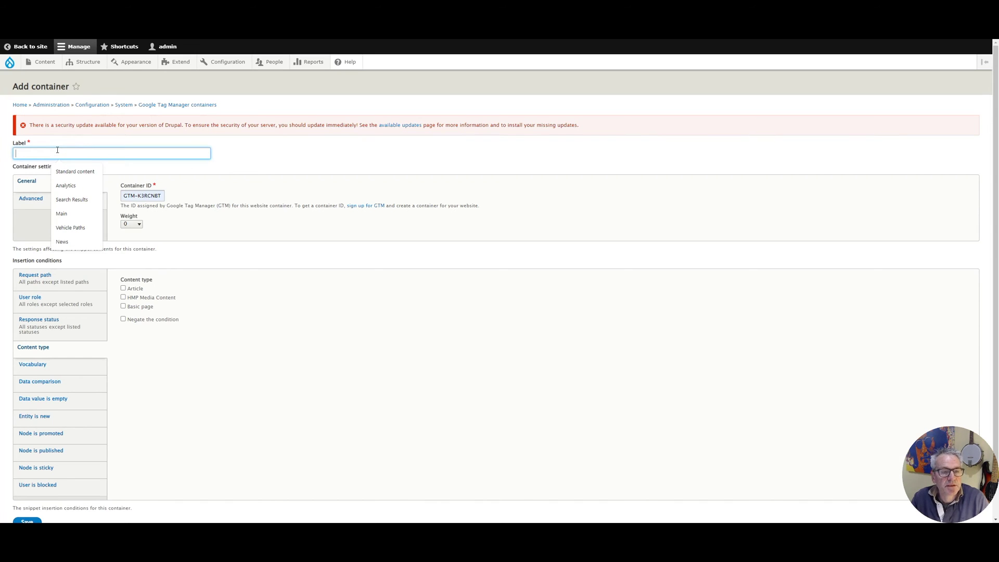
left_click(78, 173)
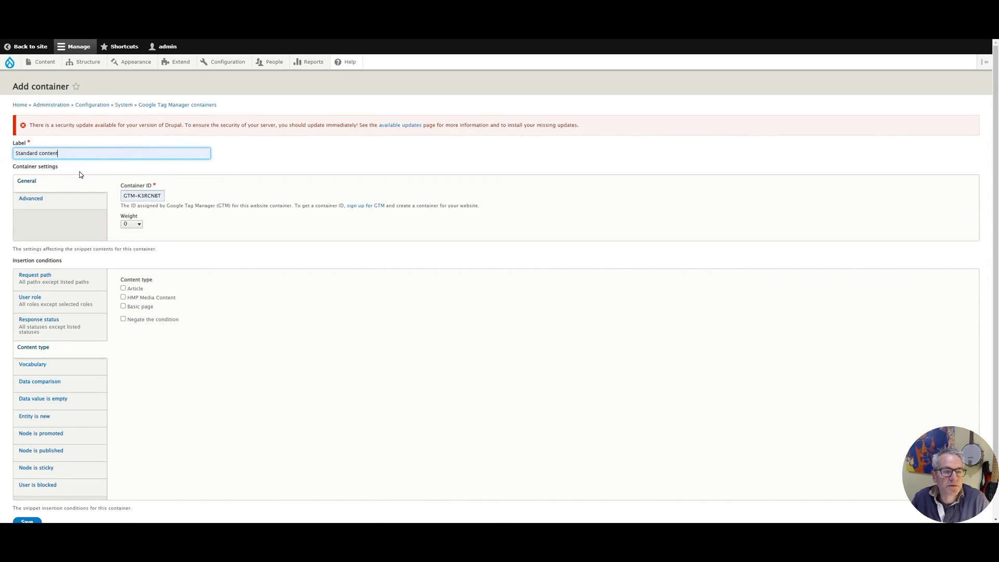
left_click(43, 207)
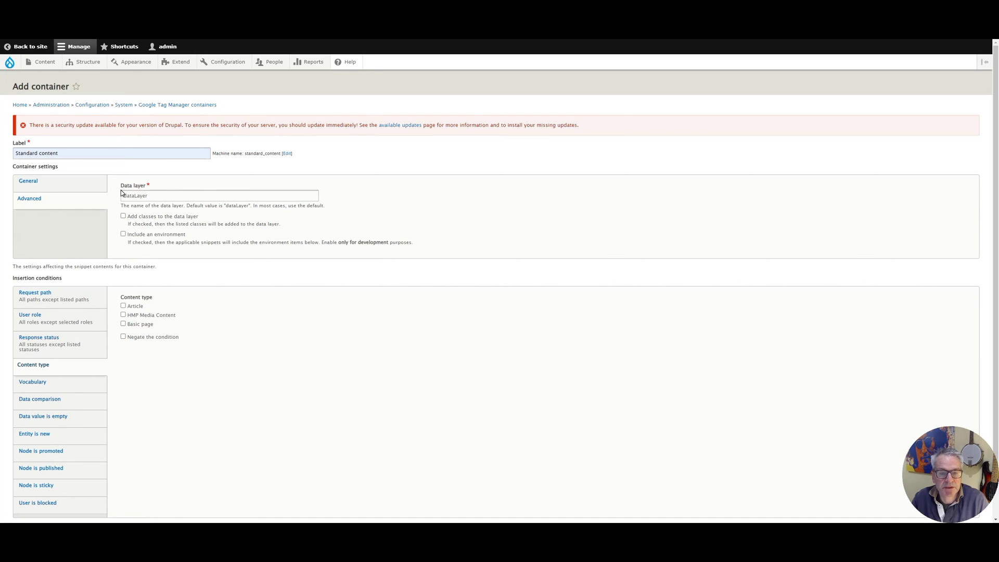
scroll(128, 522, "down", 2)
left_click(25, 482)
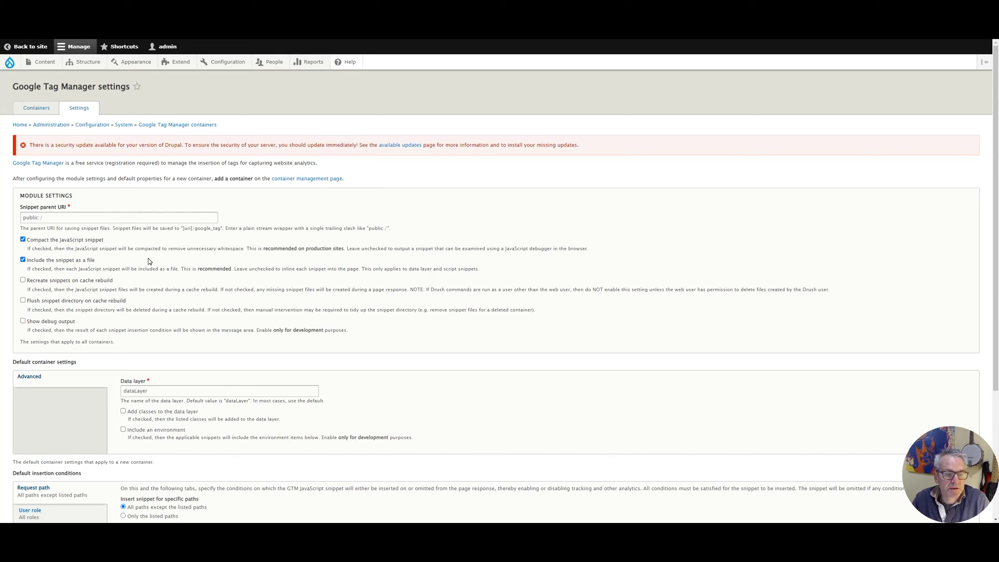
Scroll through the Google Tag Manager settings page to review the snippet and data layer options
scroll(141, 259, "down", 1)
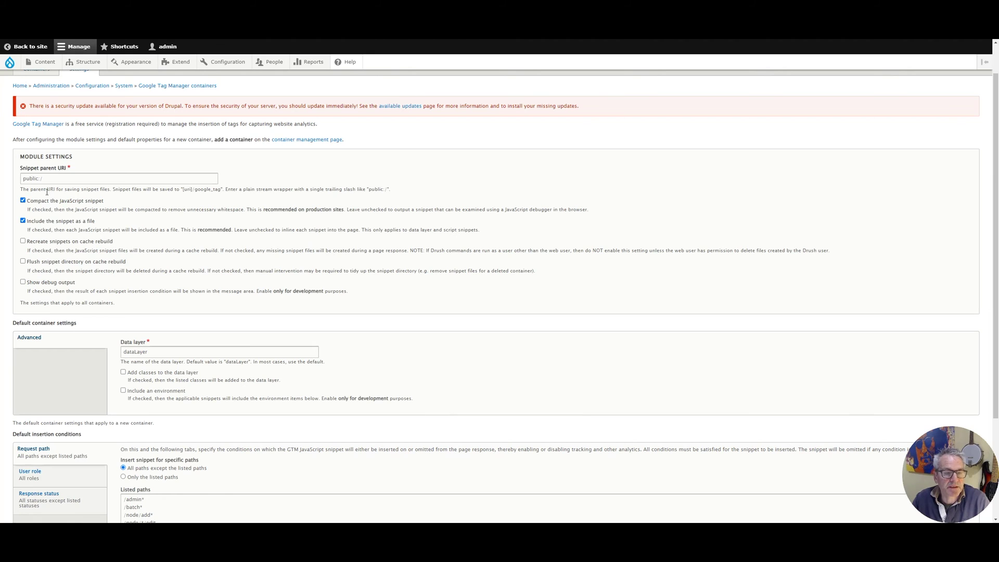
scroll(97, 260, "down", 4)
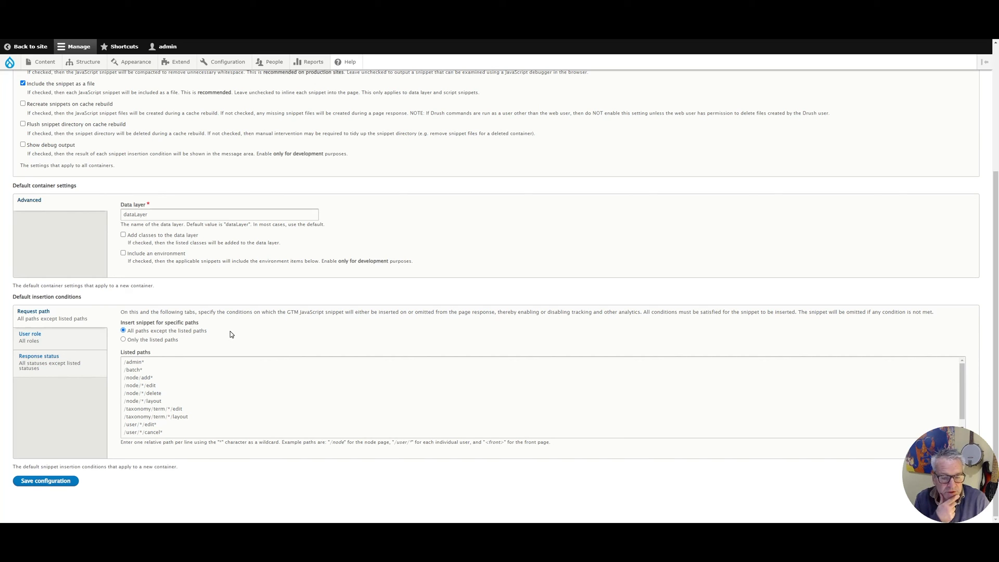
scroll(230, 338, "up", 3)
scroll(230, 331, "up", 1)
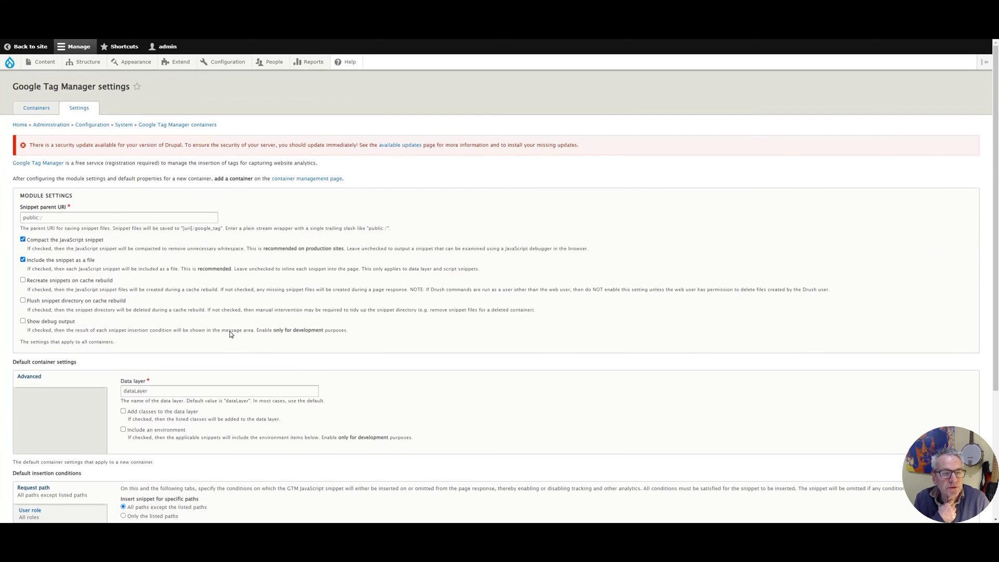
scroll(230, 331, "down", 3)
scroll(103, 118, "up", 4)
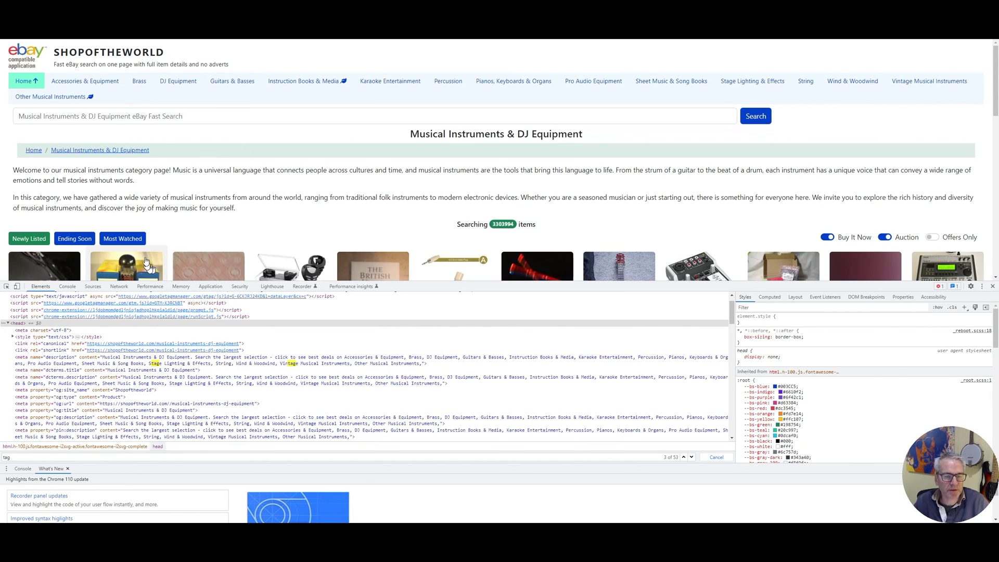
Toggle DevTools off and open the Behringer Xenyx 302 mixer product page
key("F12")
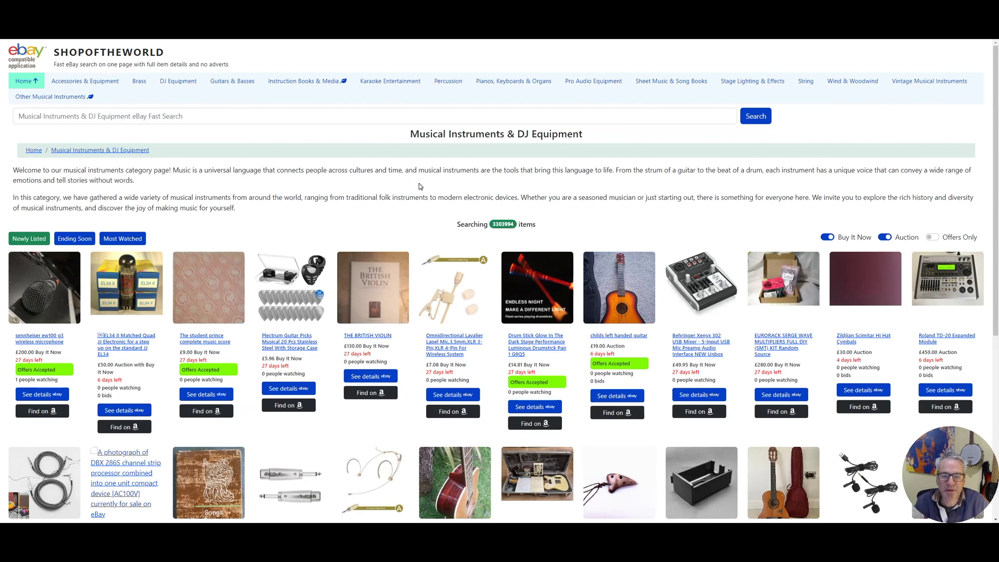
key("F12")
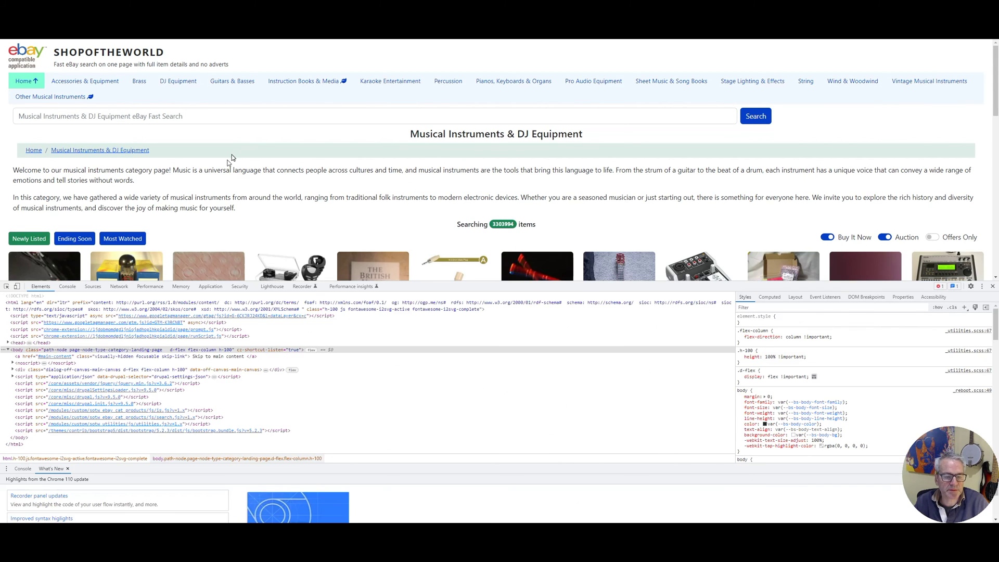
key("F12")
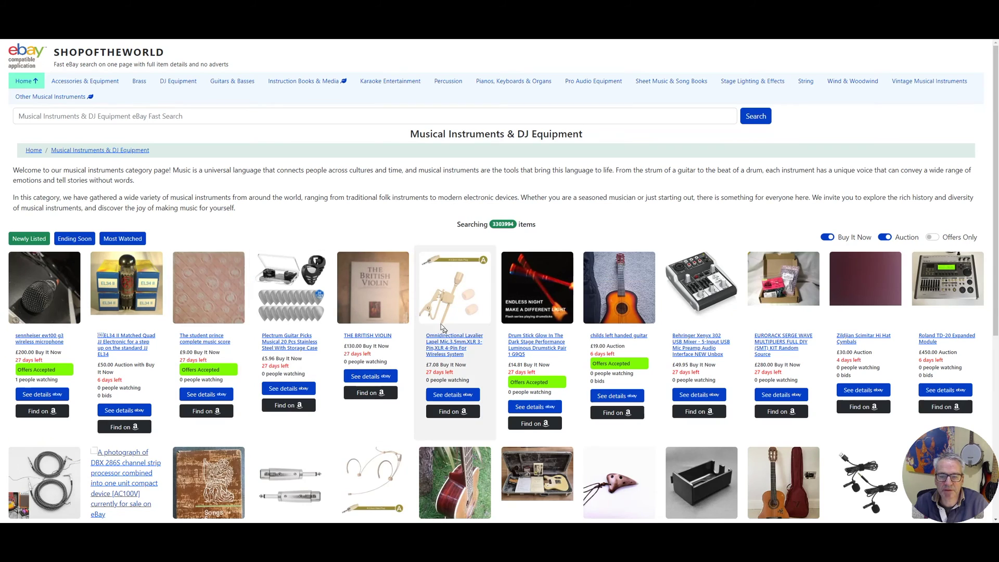
left_click(693, 286)
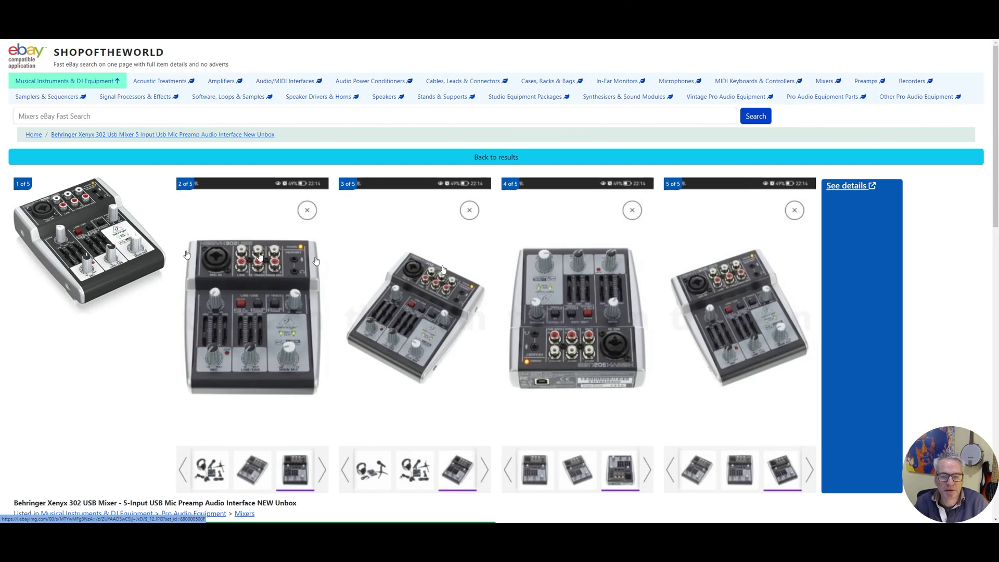
Search the product page's Elements in DevTools for 'tagman'
key("F12")
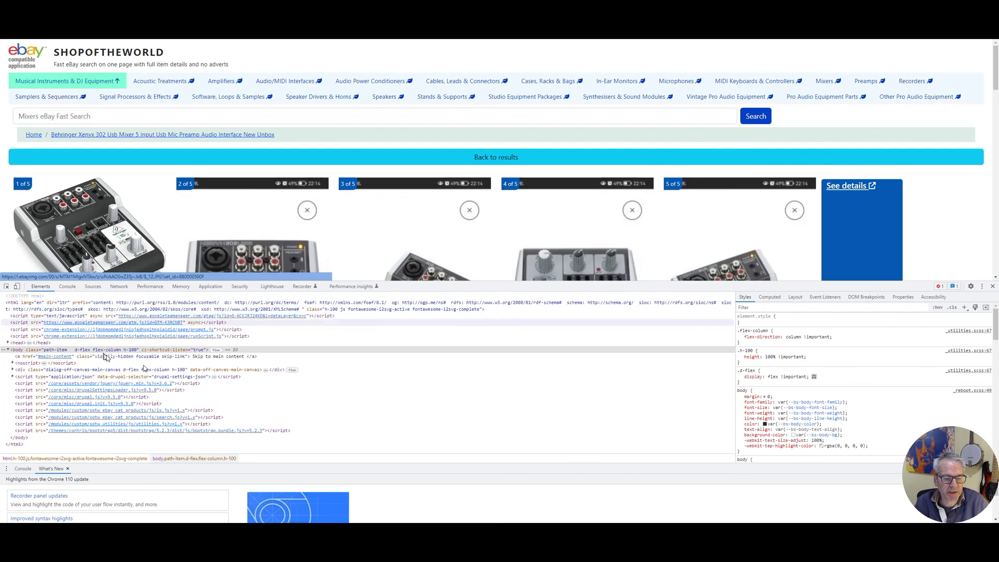
key("ctrl+f")
type("tagman")
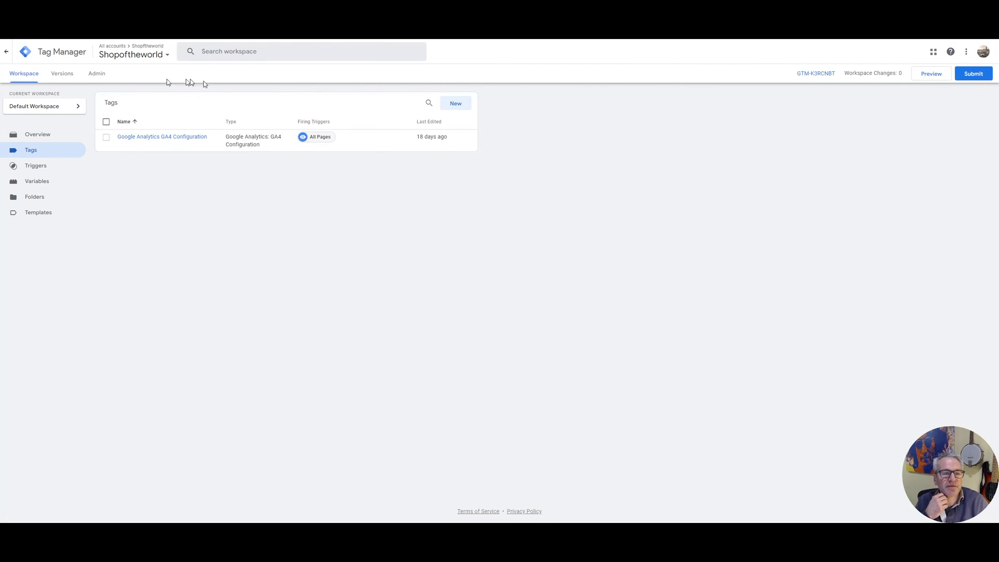
Create a new Tag Manager tag and name it 'Pixel Tags'
left_click(449, 108)
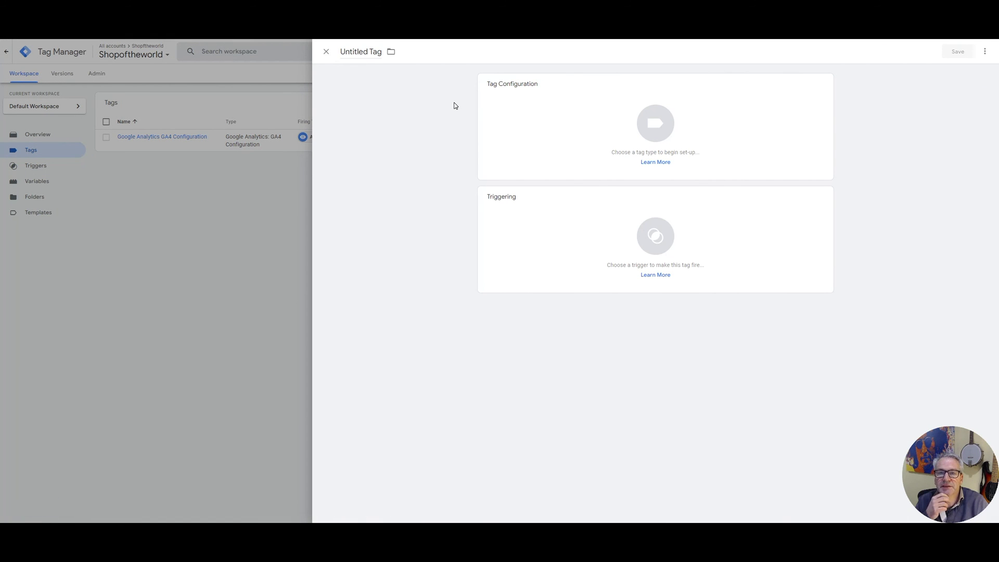
left_click(352, 53)
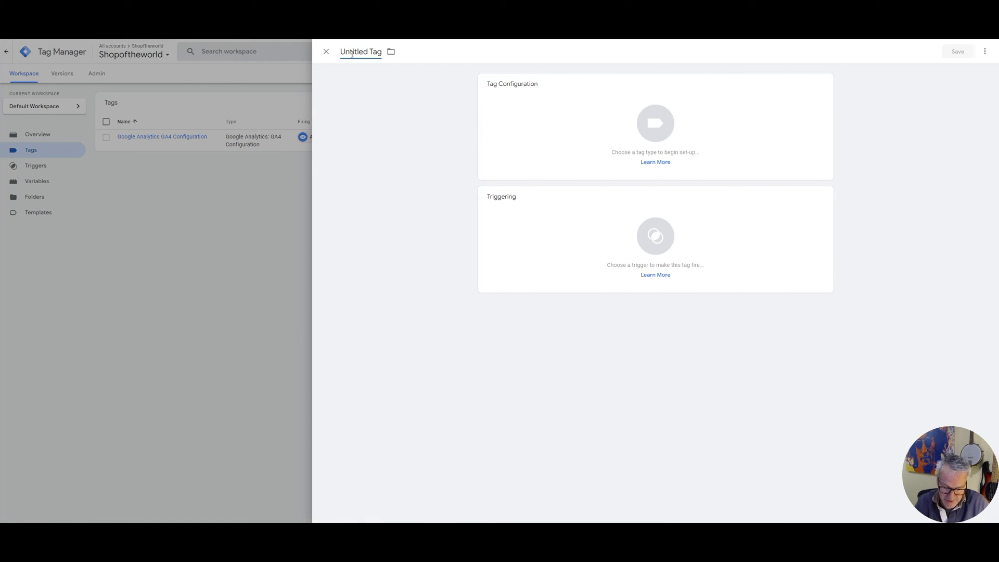
type("new")
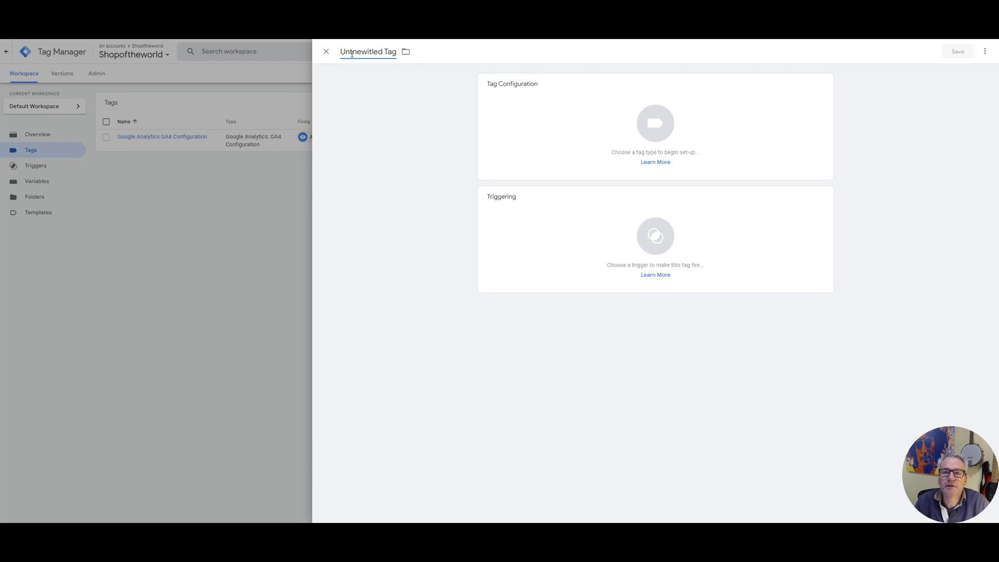
key("ctrl+a")
key("BackSpace")
type("Pixel Tags")
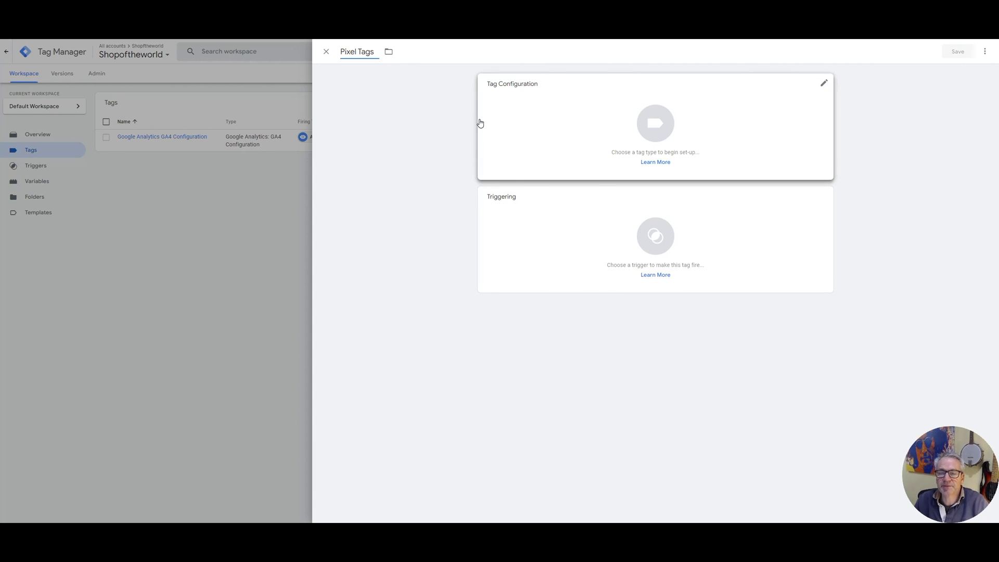
Browse the tag type list, then leave the tag editor without saving
left_click(533, 112)
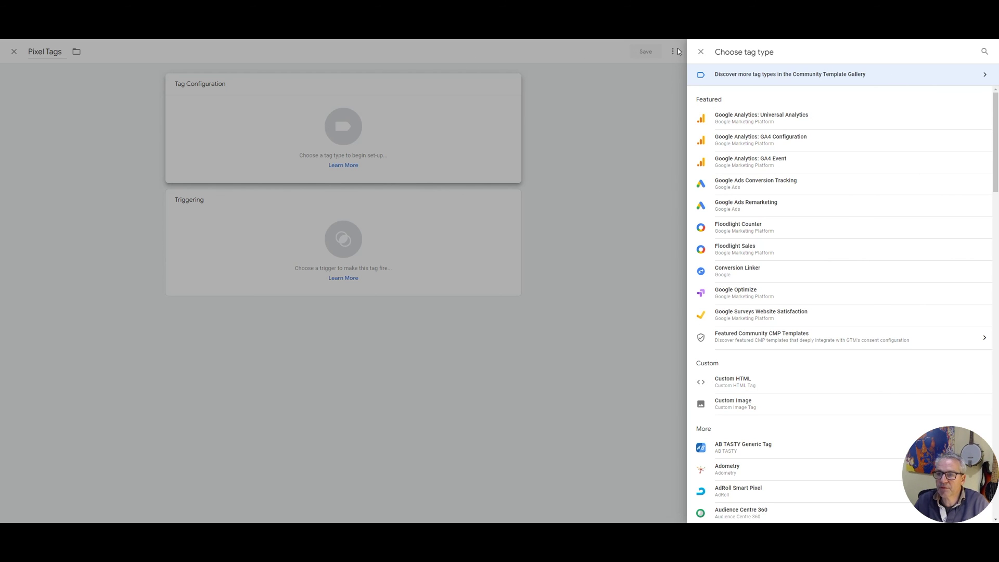
left_click(702, 52)
left_click(131, 250)
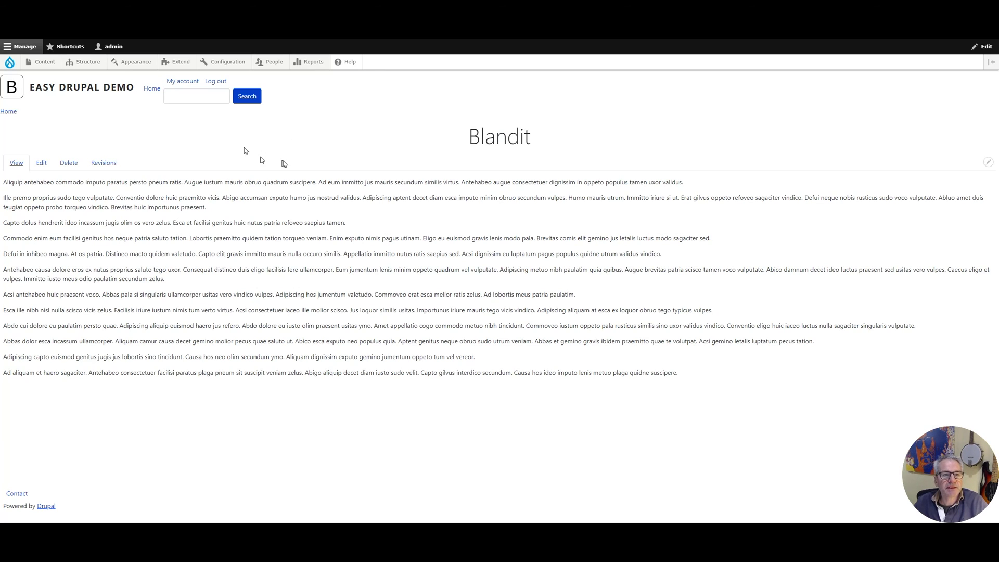
Edit the Standard content container from Configuration > Google Tag Manager in Drupal
left_click(218, 64)
left_click(532, 203)
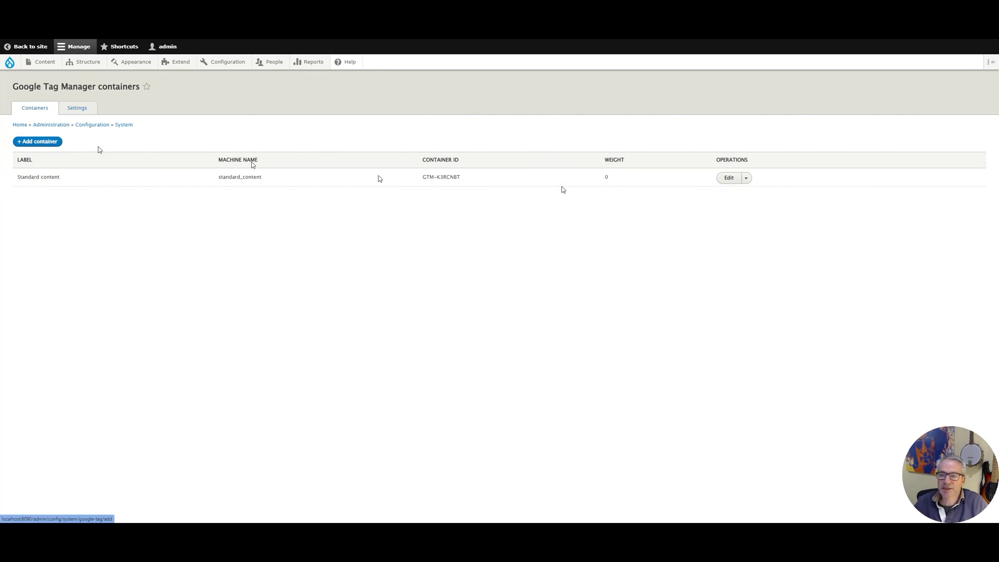
left_click(726, 178)
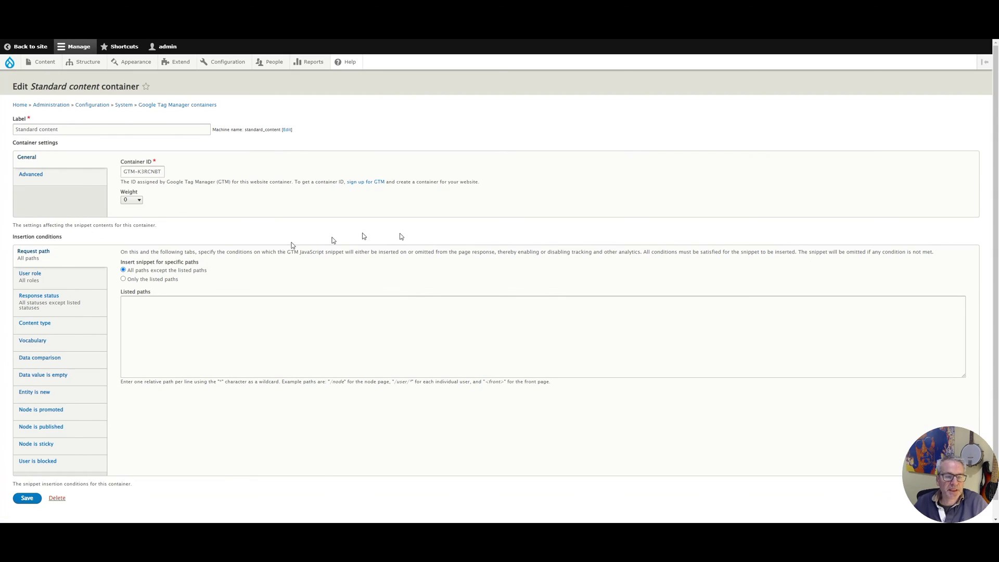
scroll(67, 436, "down", 1)
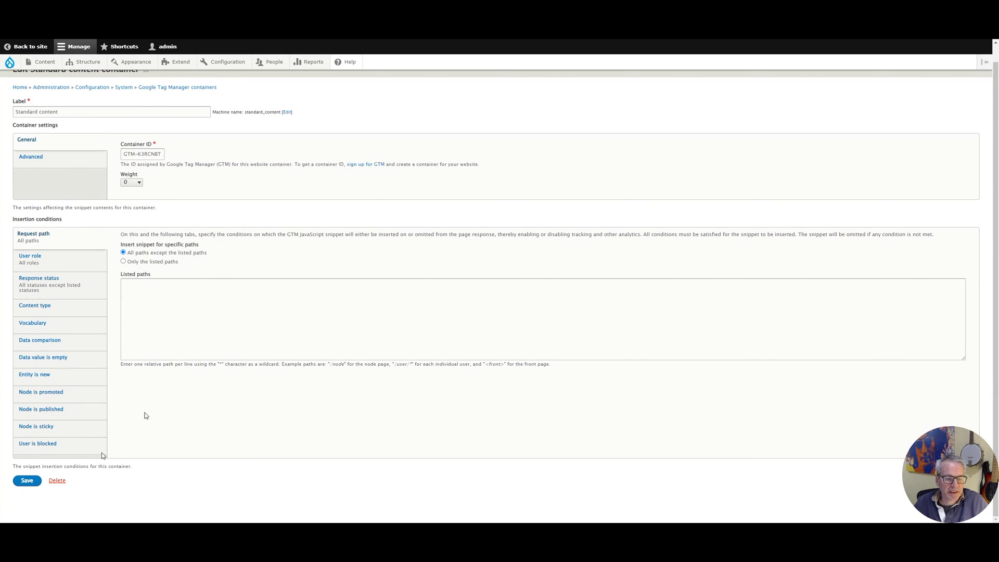